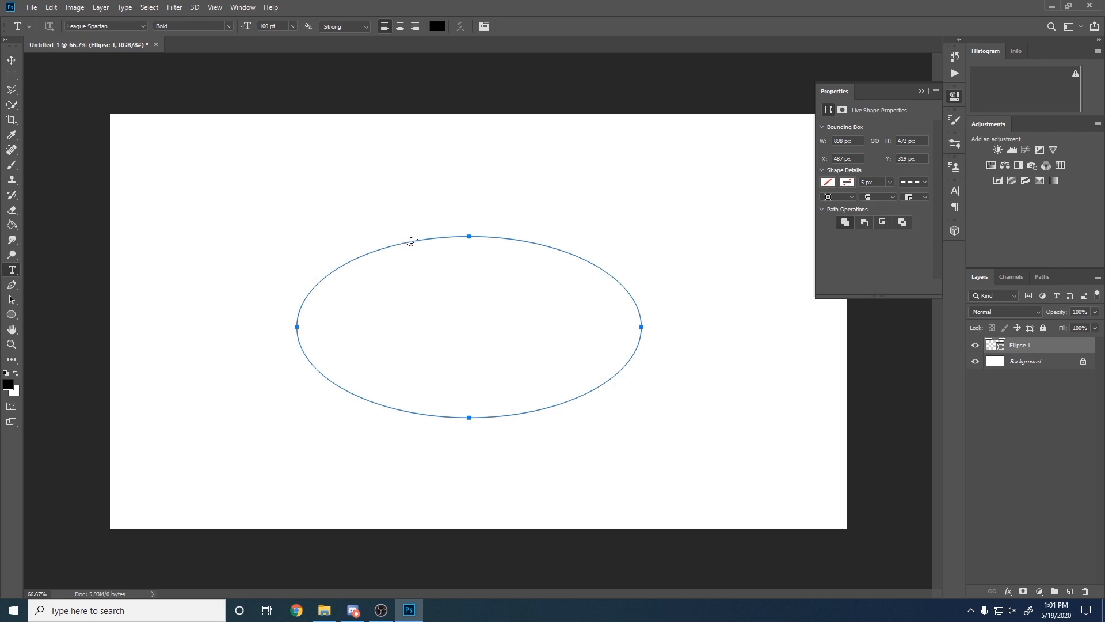
Step: Add the text CURVED TEXT along the outside of the ellipse path and slide it to centre over the top arc
click(411, 241)
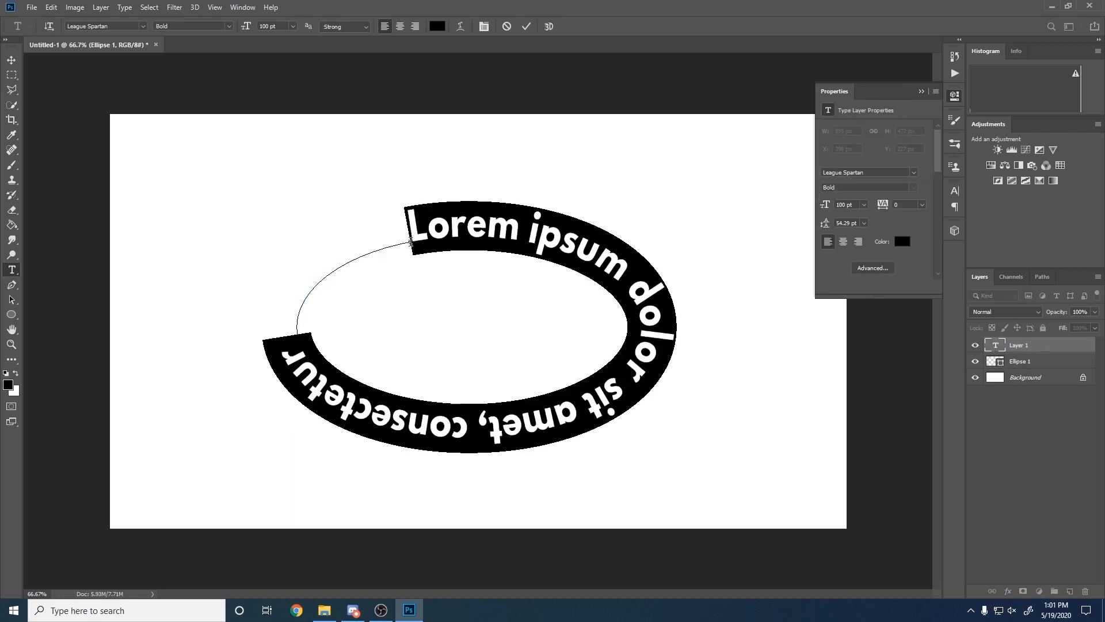
text(CURVED TEXT)
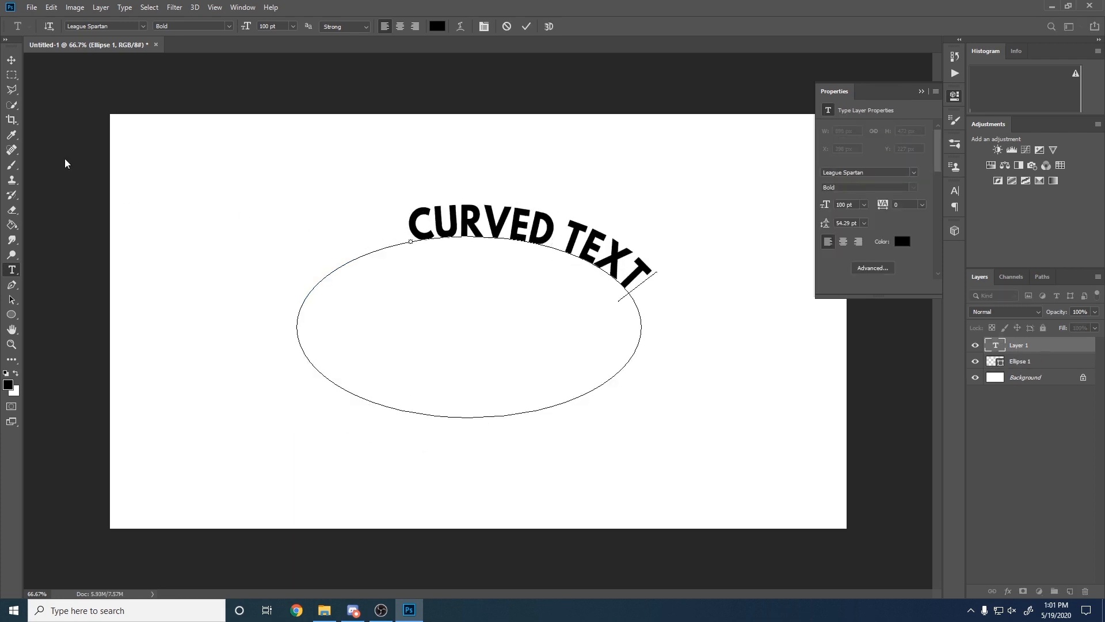
click(11, 284)
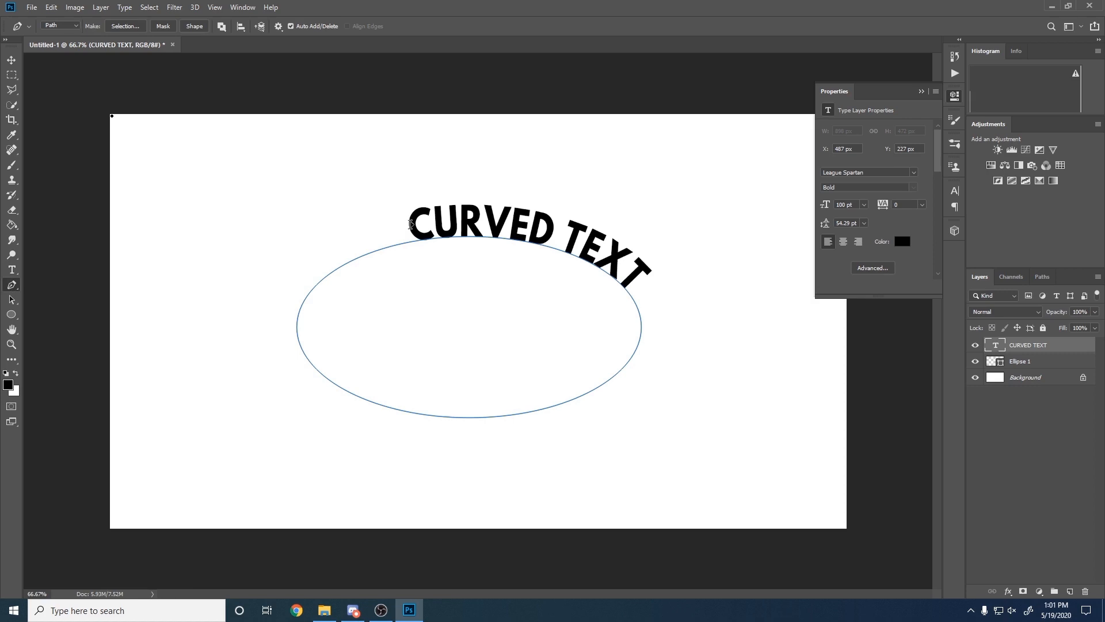
drag(412, 223, 323, 257)
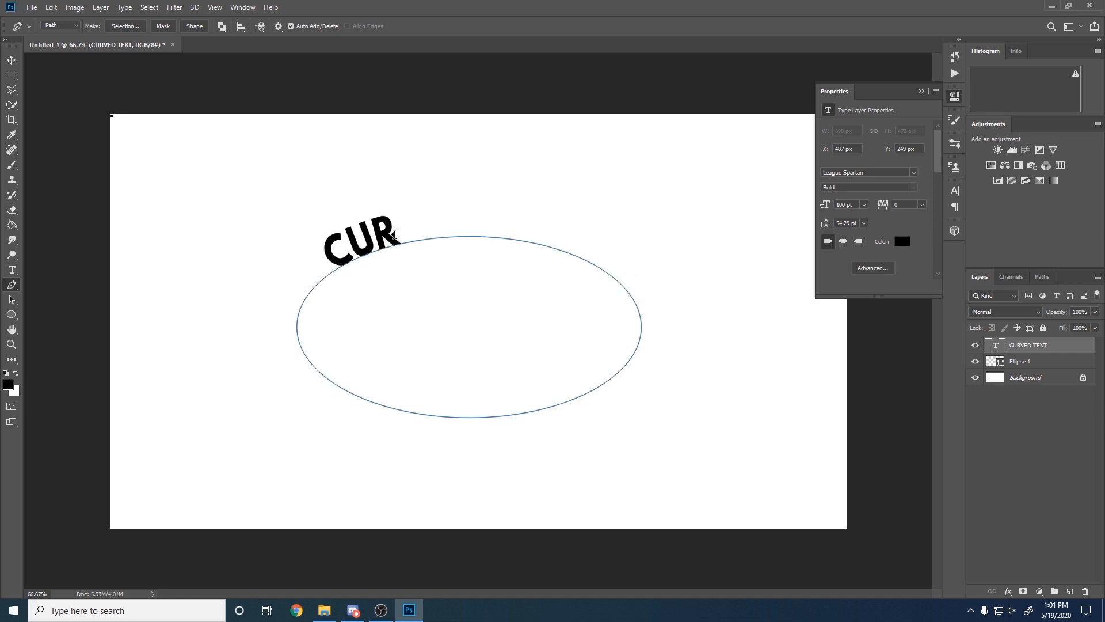
mouse_move(393, 235)
mouse_down()
mouse_move(542, 229)
mouse_move(639, 257)
mouse_move(620, 263)
mouse_up()
drag(329, 262, 347, 256)
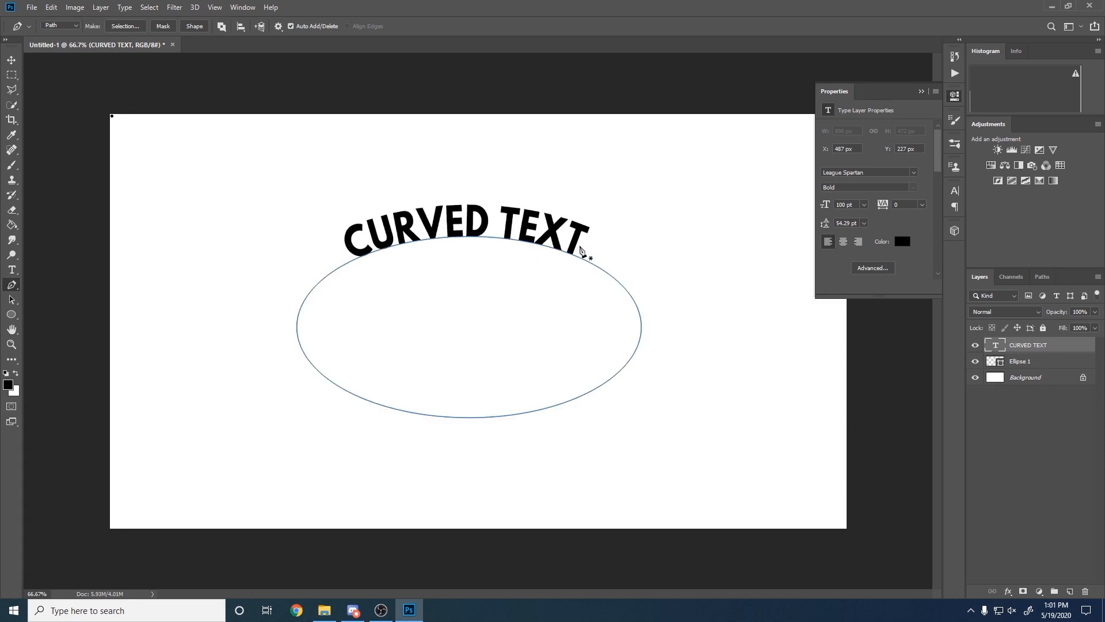
Step: Hide the first text layer and add a second CURVED TEXT line along the Ellipse 1 path, starting on its upper-left arc
click(975, 345)
click(1060, 364)
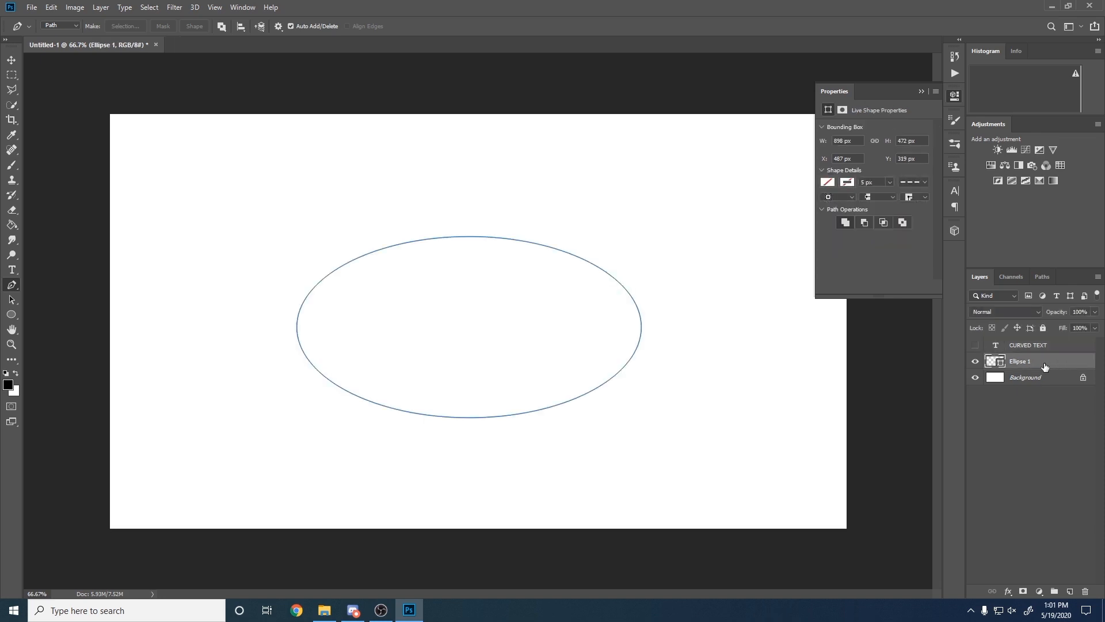
click(11, 270)
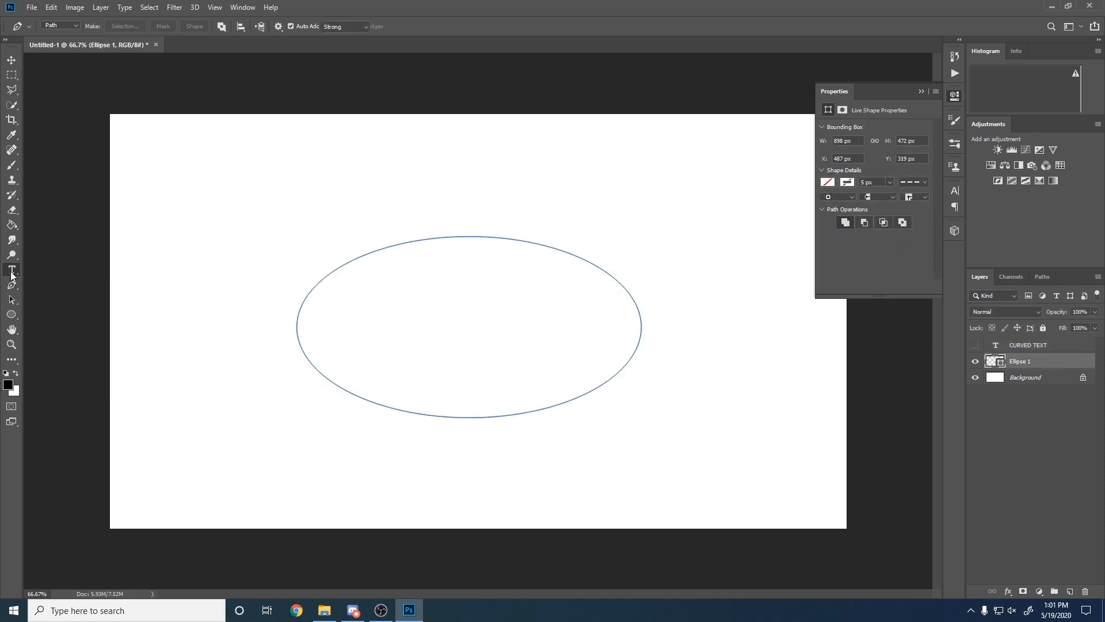
click(342, 264)
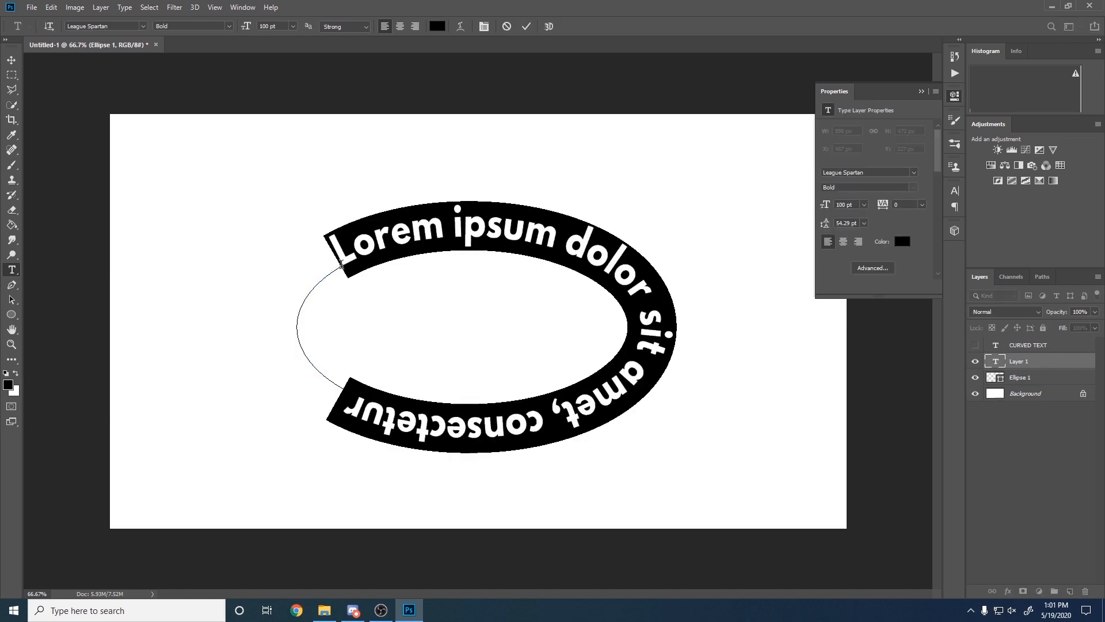
text(CURVED TA)
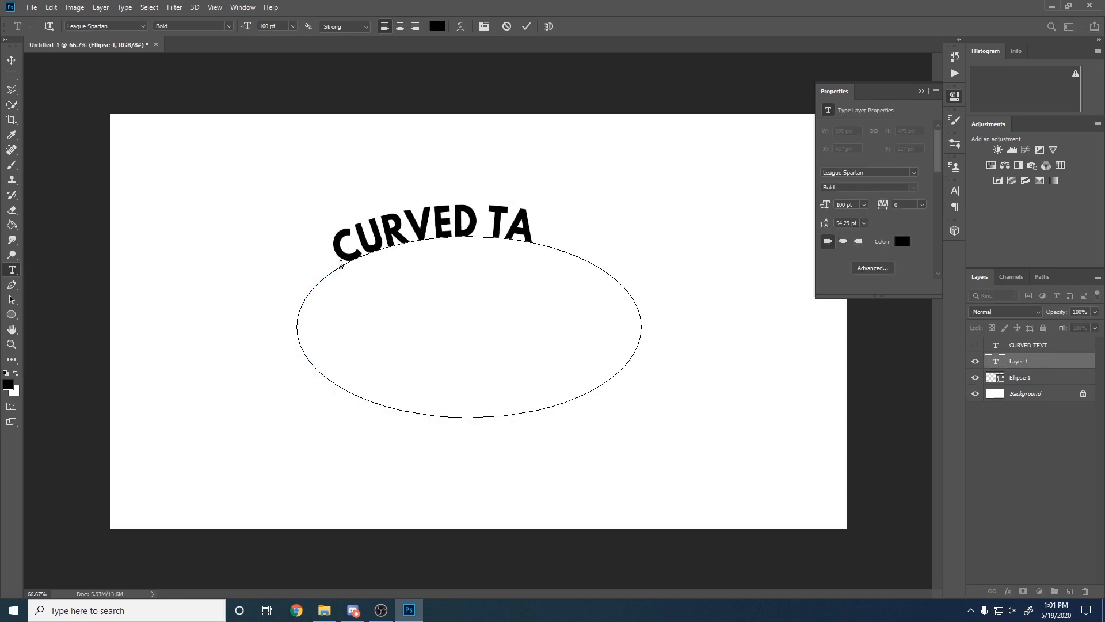
key(BackSpace)
text(EXT)
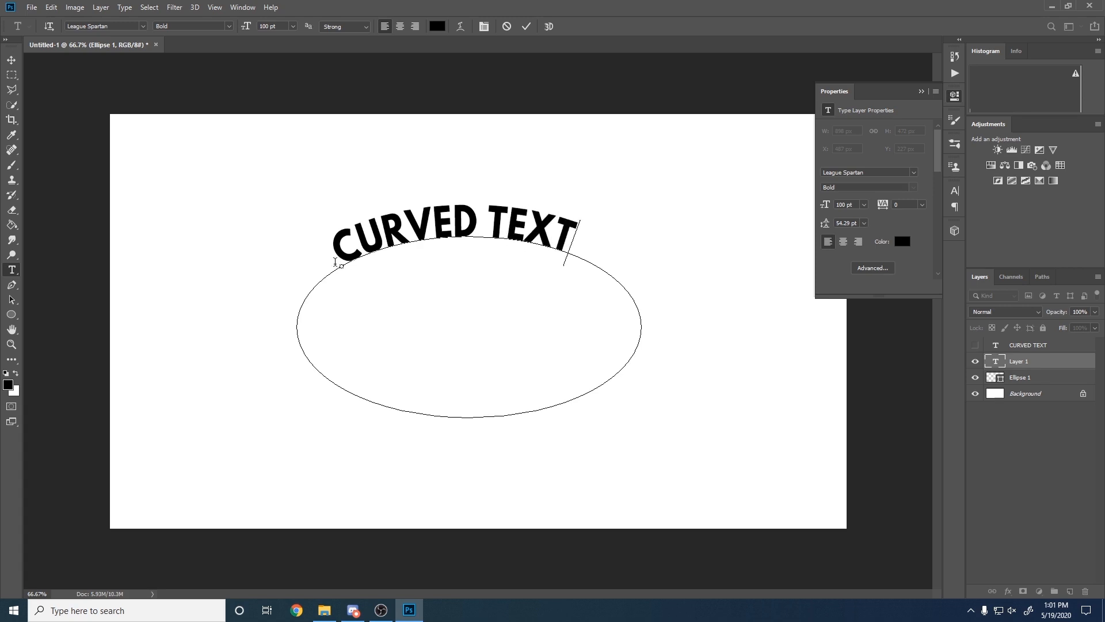
Step: Flip the second text to the inside of the ellipse and slide it along the path to centre on the bottom arc
click(12, 284)
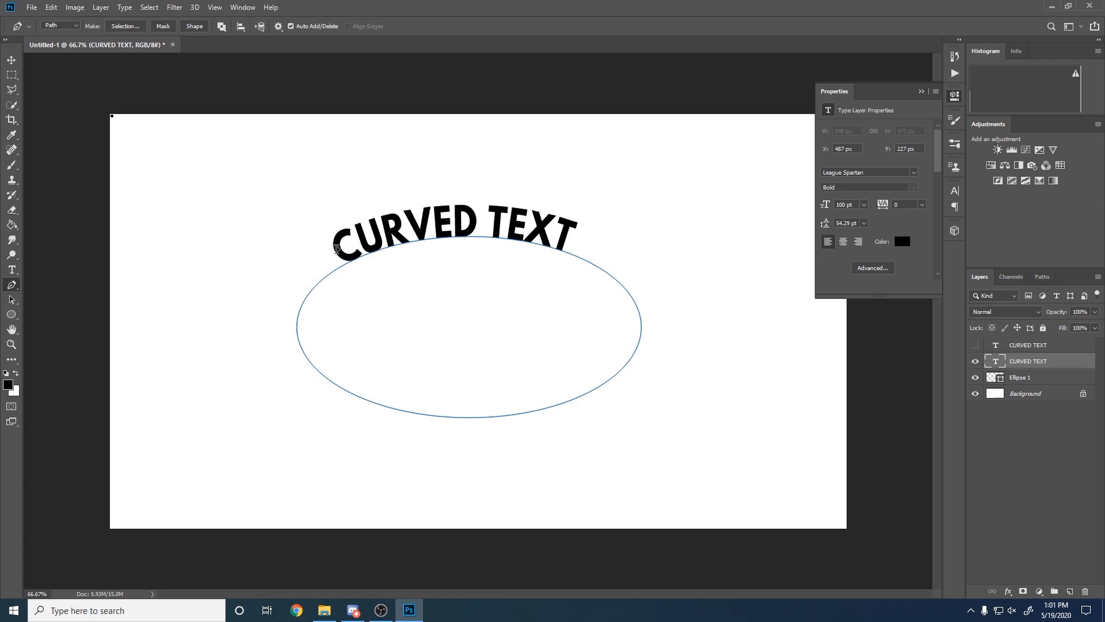
drag(340, 263, 343, 265)
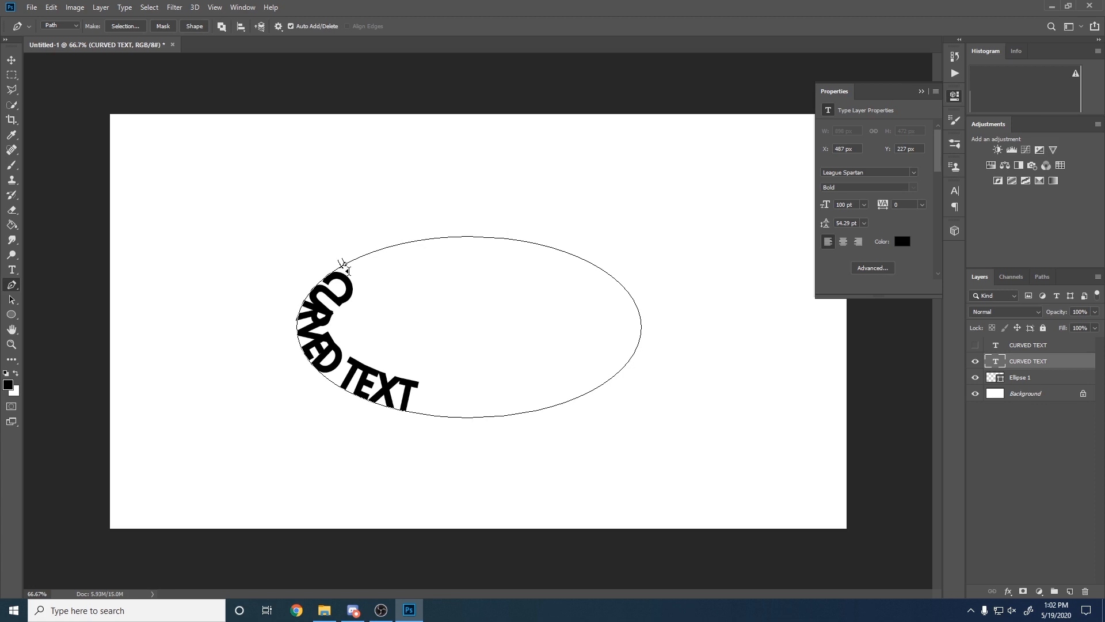
drag(347, 271, 348, 271)
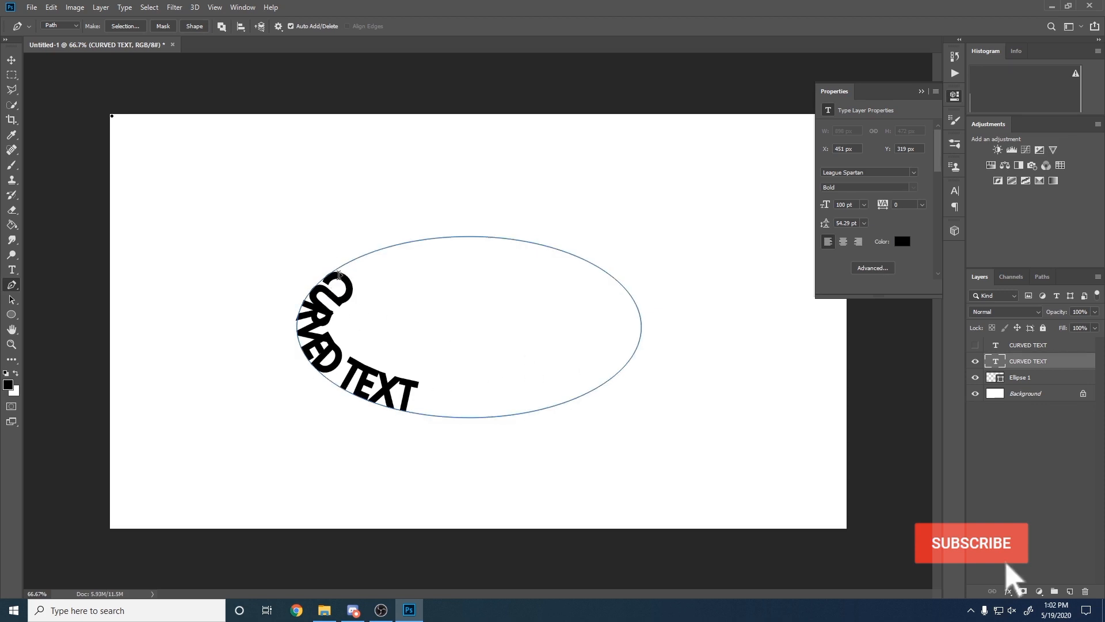
drag(373, 396, 354, 396)
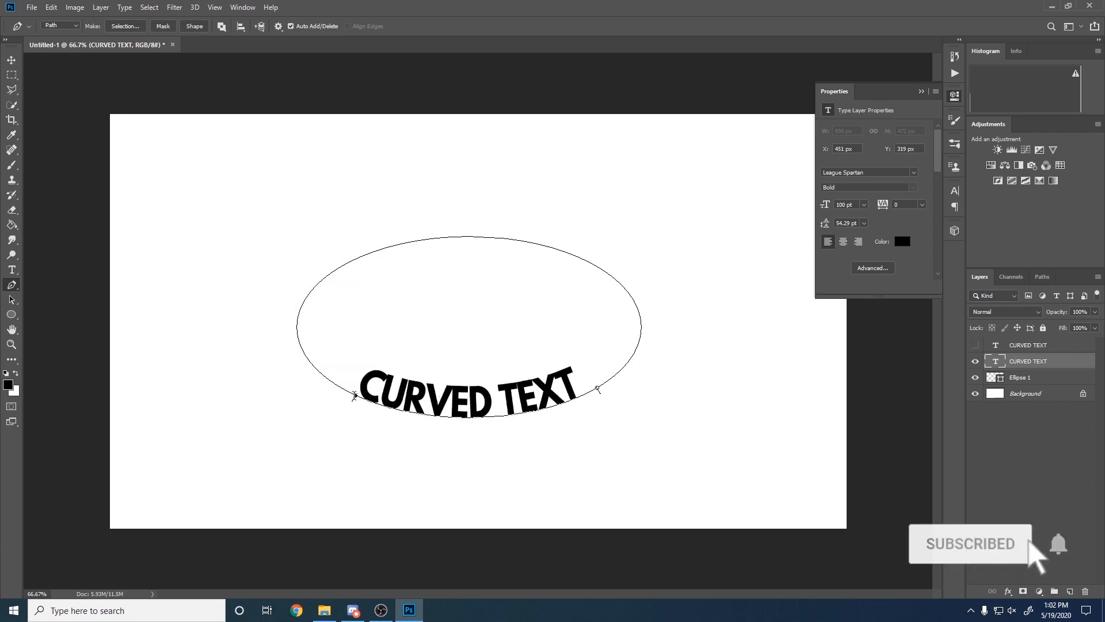
Step: Show the first CURVED TEXT layer again and select the Ellipse 1 layer to view both texts around the path
click(996, 345)
click(975, 344)
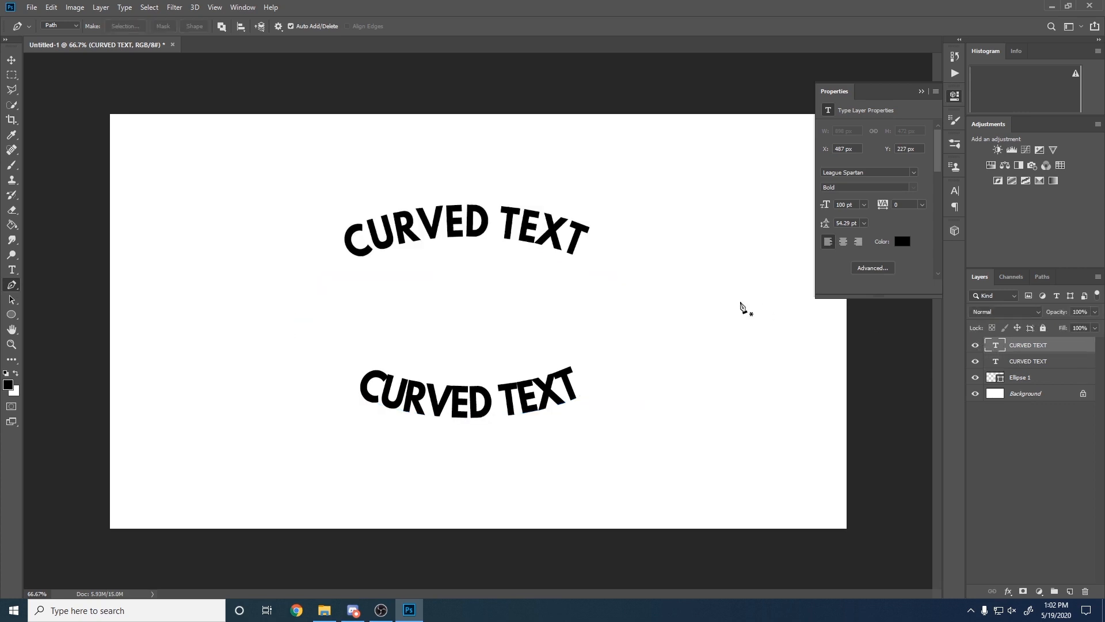
click(1033, 377)
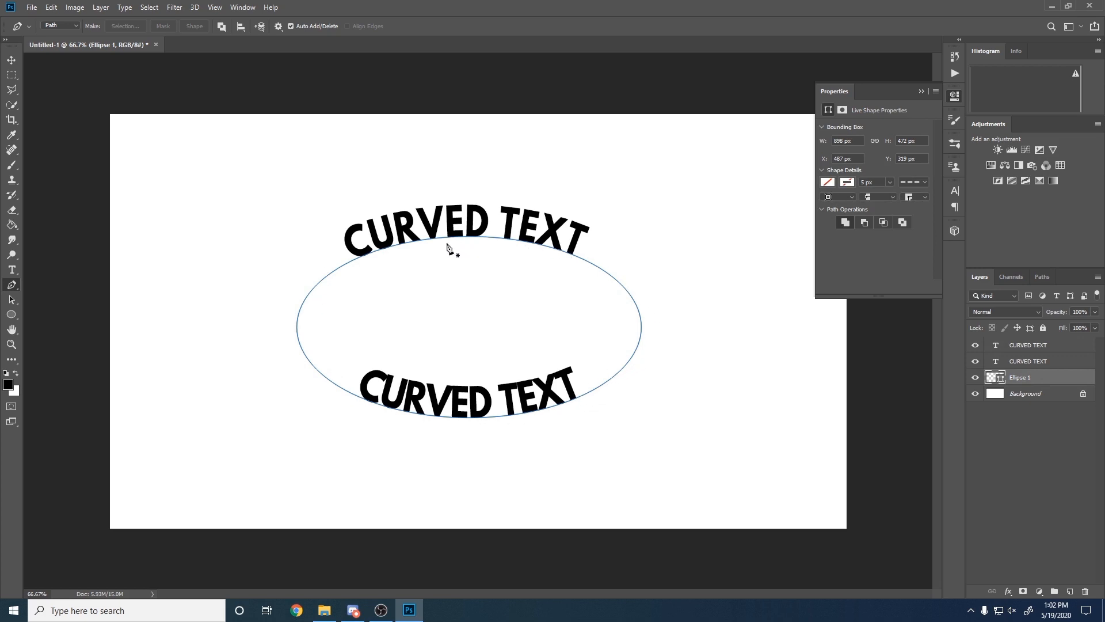
Step: Hide both CURVED TEXT layers and the Ellipse 1 layer, and deselect all layers
click(975, 345)
click(975, 360)
click(975, 377)
click(1014, 424)
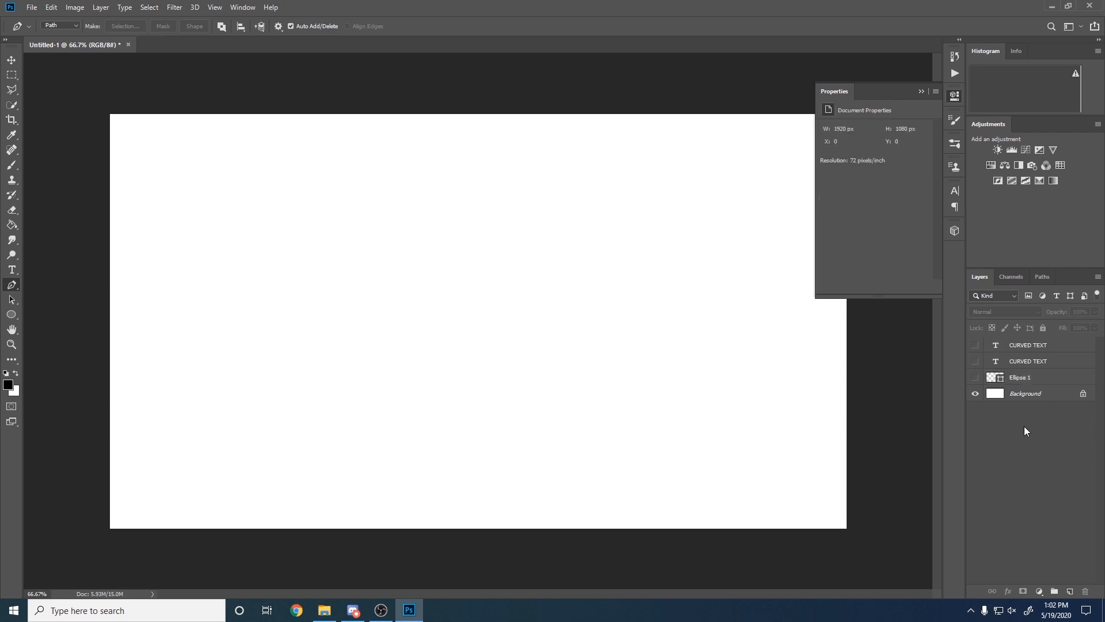
Step: Add a straight line of text reading CURVED TEXT near the middle of the blank canvas
click(11, 273)
click(338, 311)
text(CUVE)
key(BackSpace)
key(BackSpace)
text(RVE)
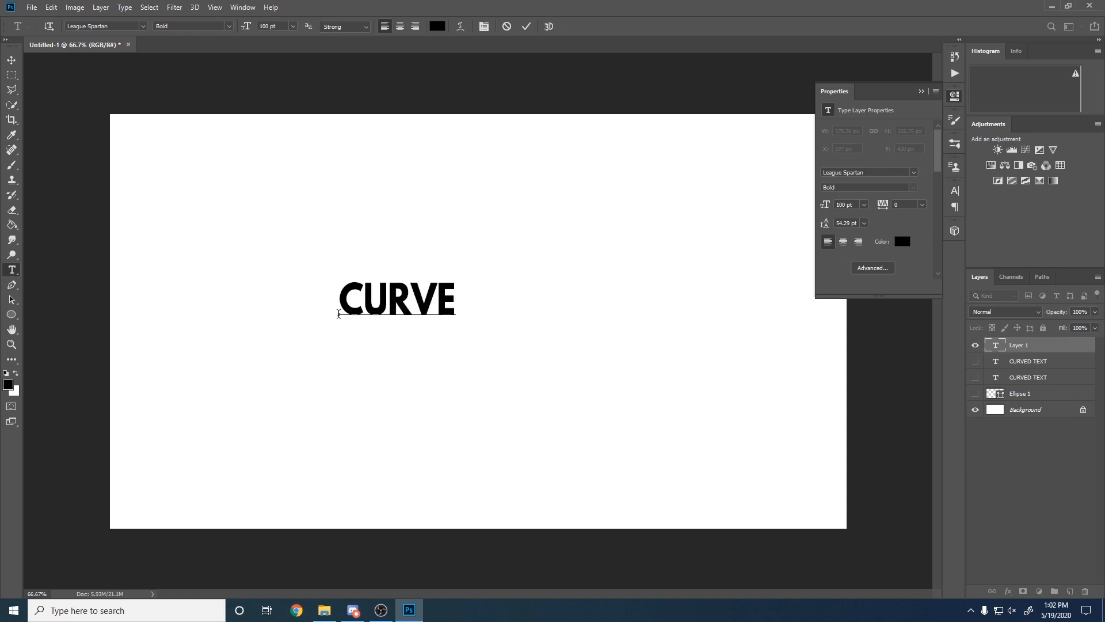
text(D TEXT)
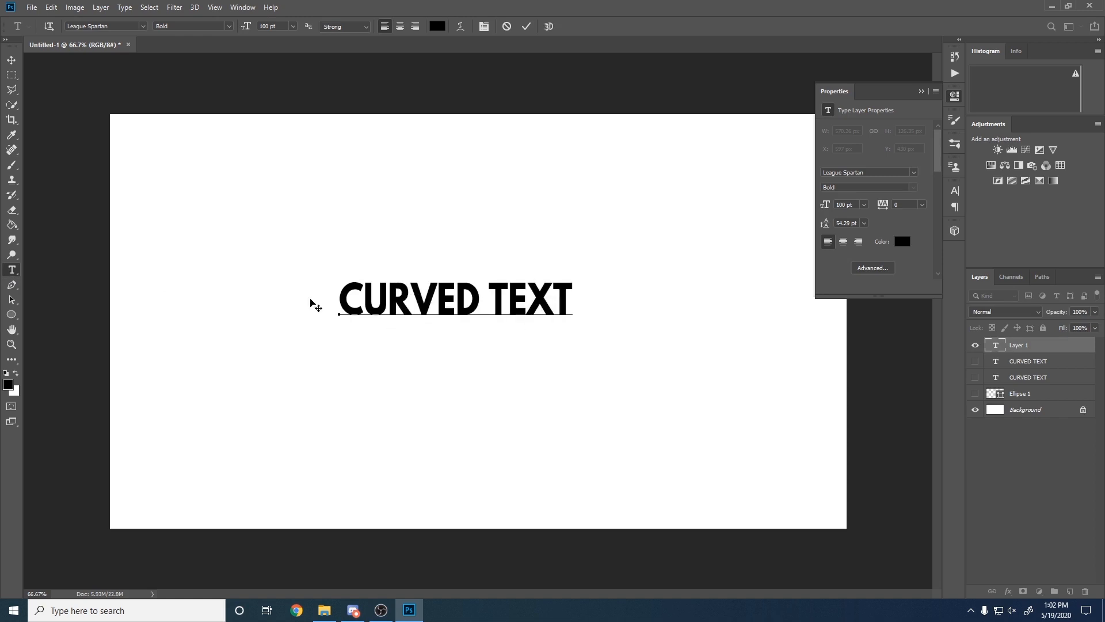
Step: Apply a Warp transform with the Arc style to the straight CURVED TEXT layer
click(13, 59)
click(52, 7)
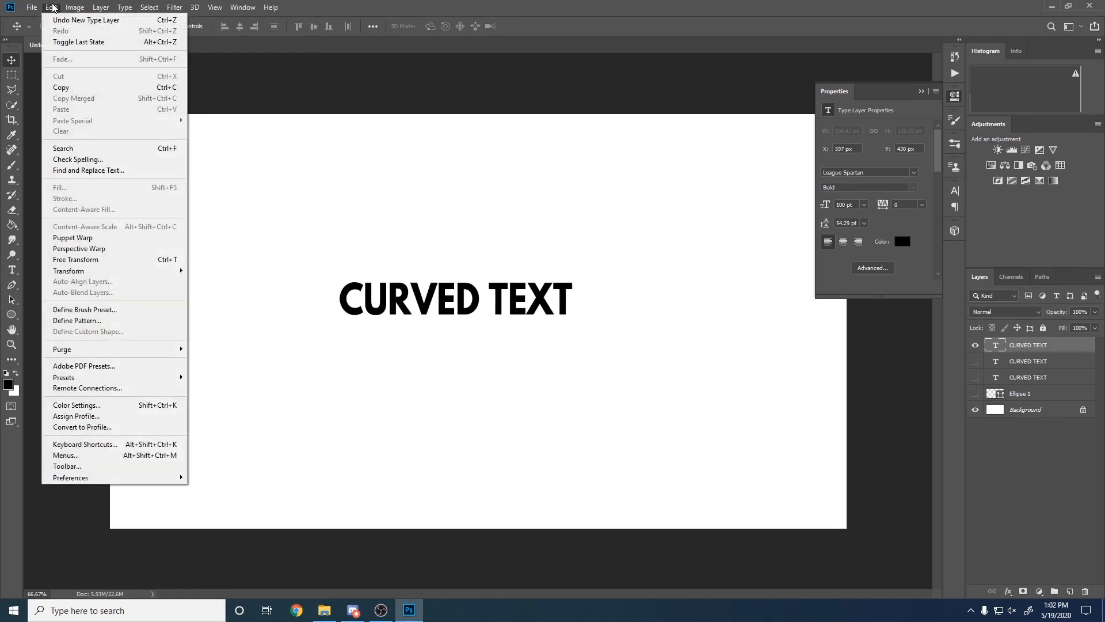
mouse_move(108, 272)
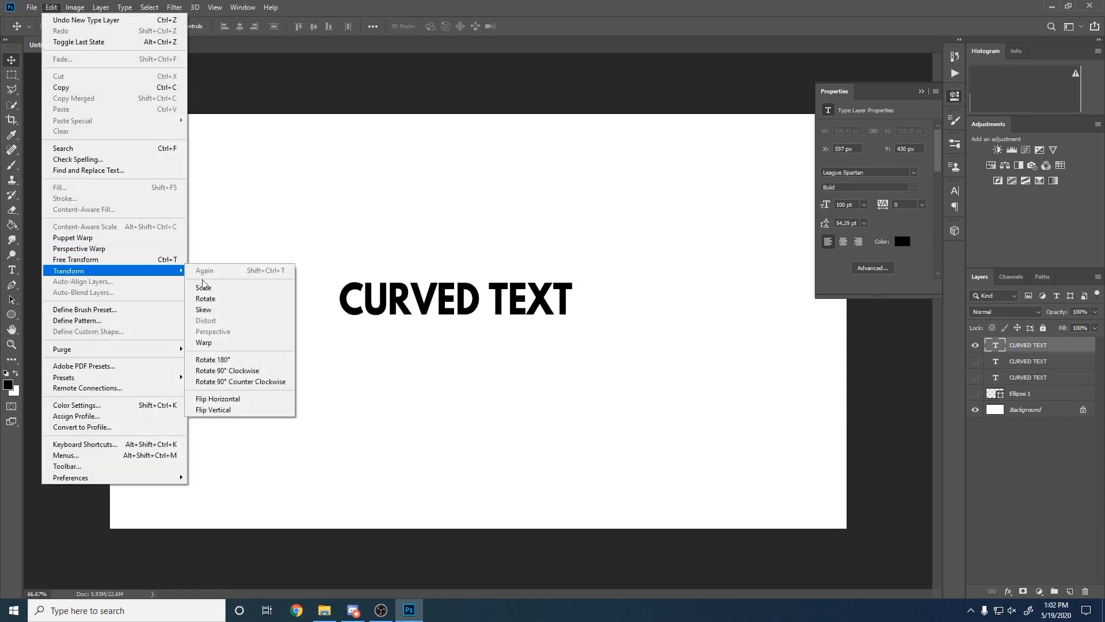
click(220, 341)
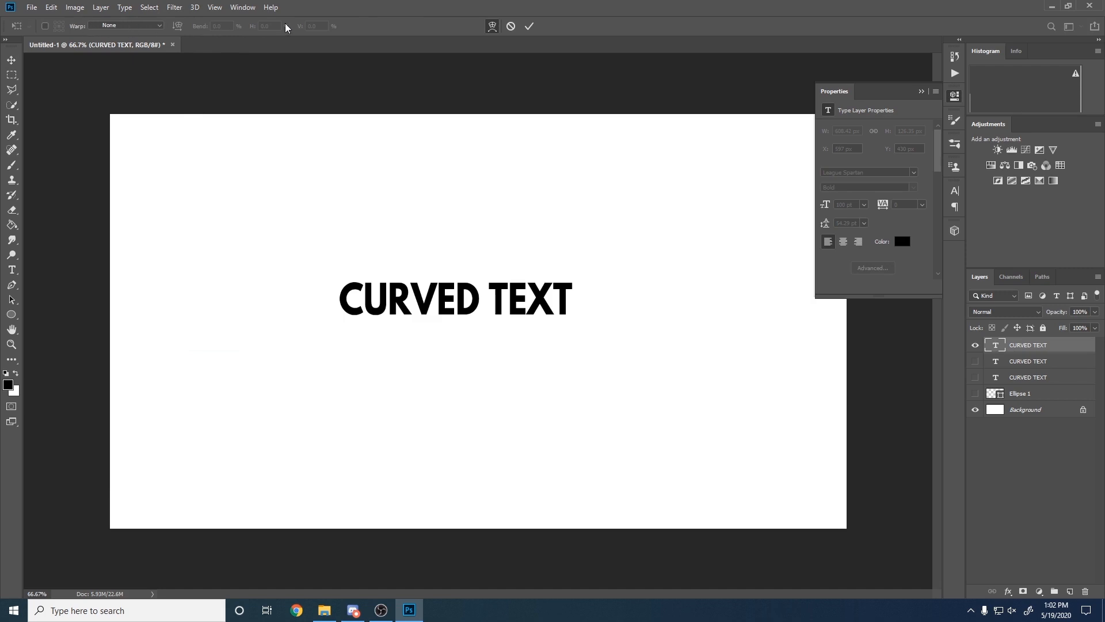
click(110, 26)
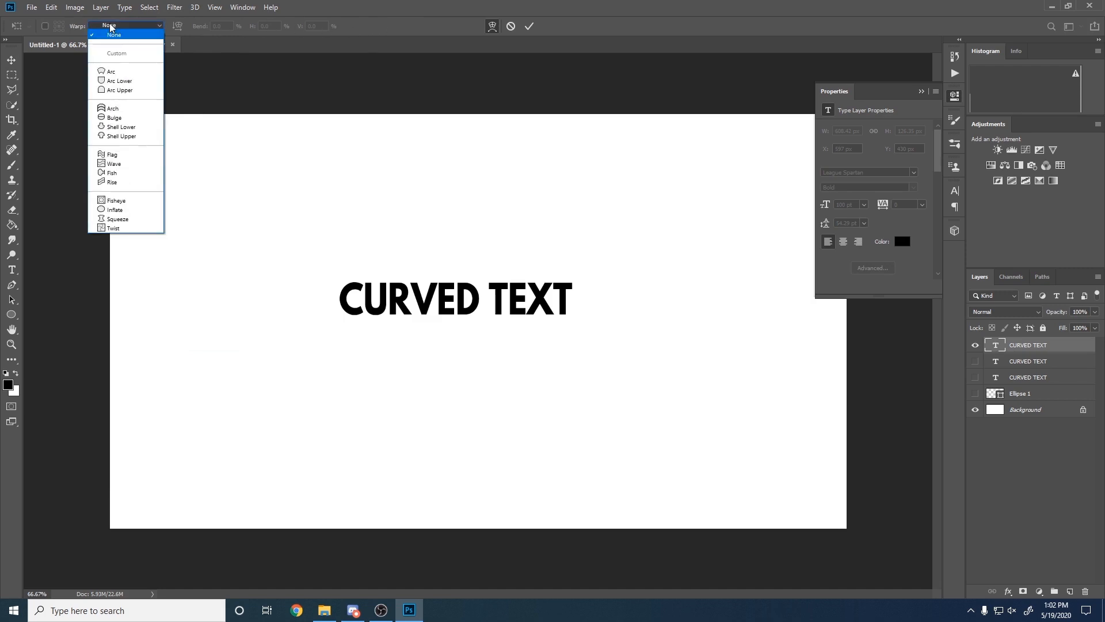
click(121, 71)
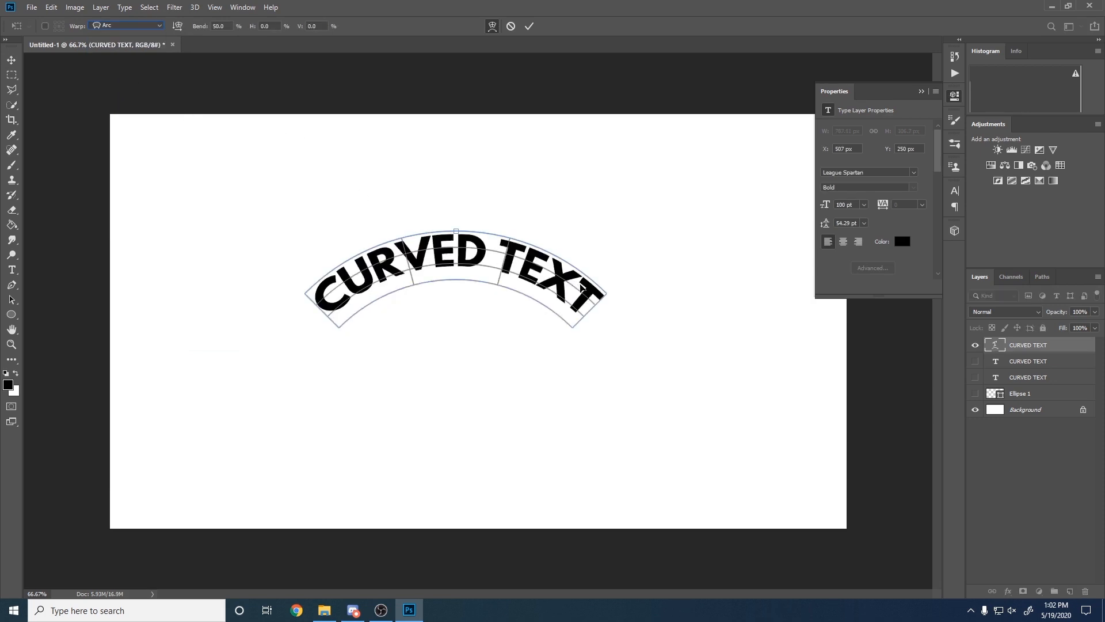
Step: Hide the arc-warped text layer and add a new straight CURVED TEXT line, positioned slightly below the canvas centre
click(971, 345)
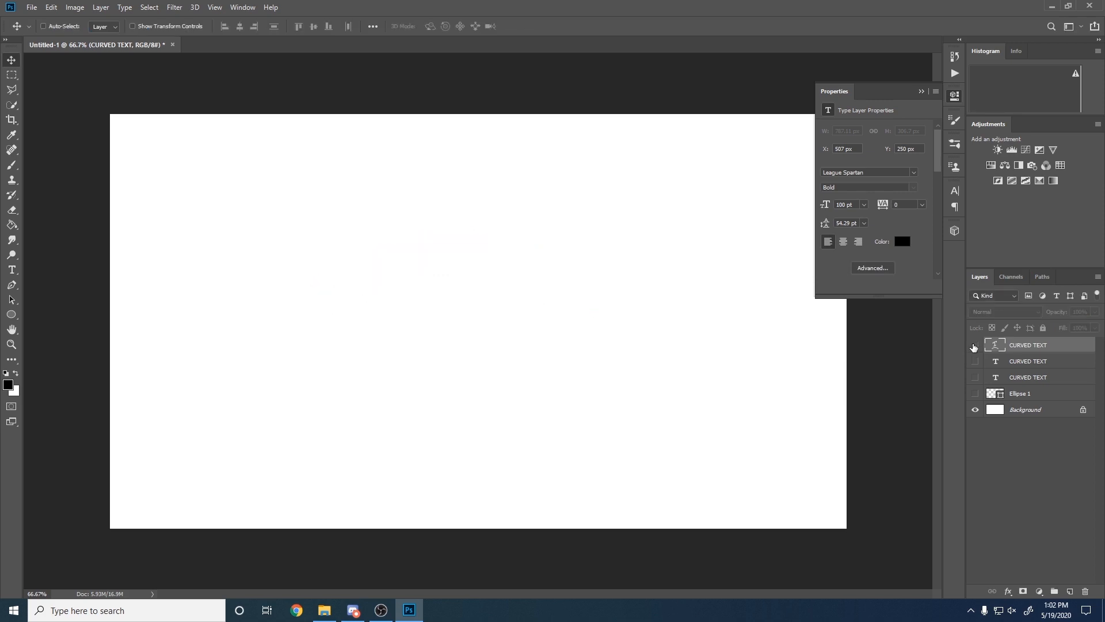
click(13, 270)
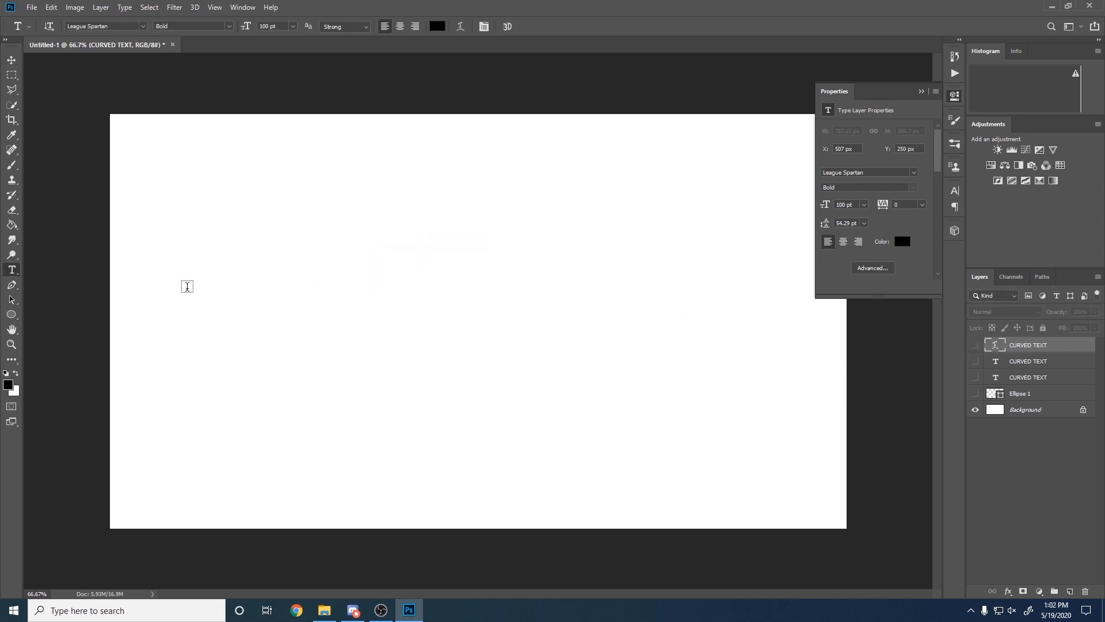
click(346, 299)
text(C)
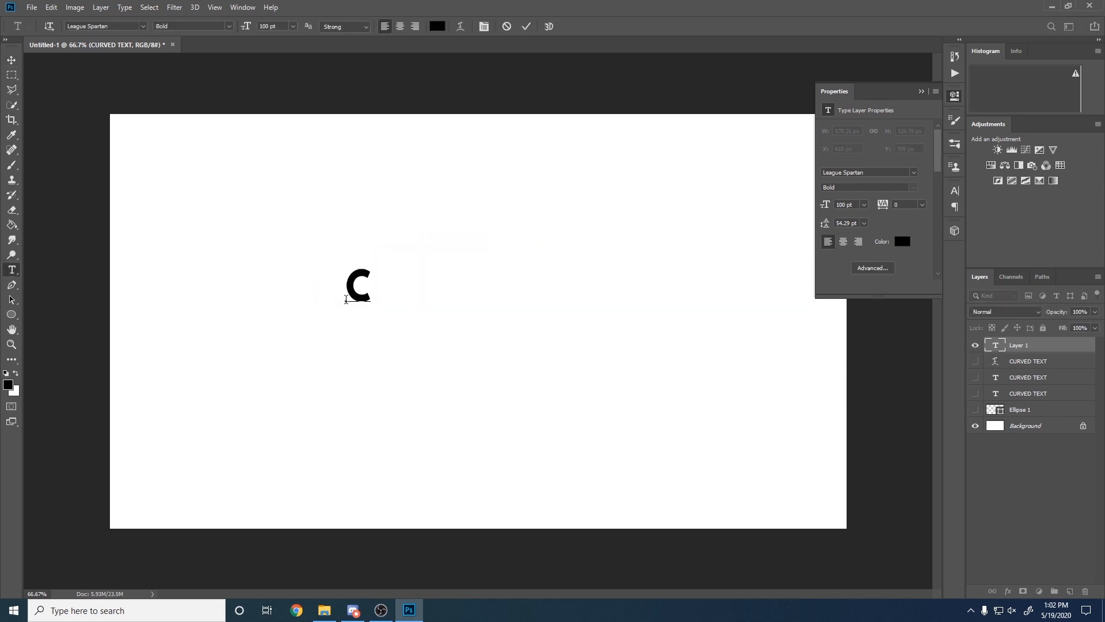
text(URVED TEXT)
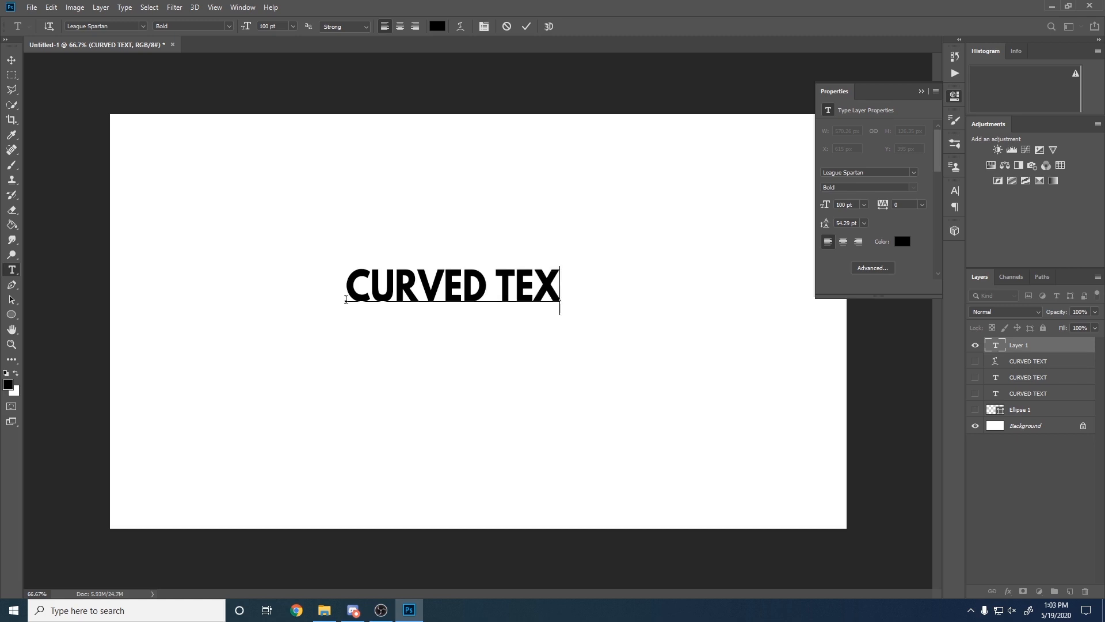
click(8, 66)
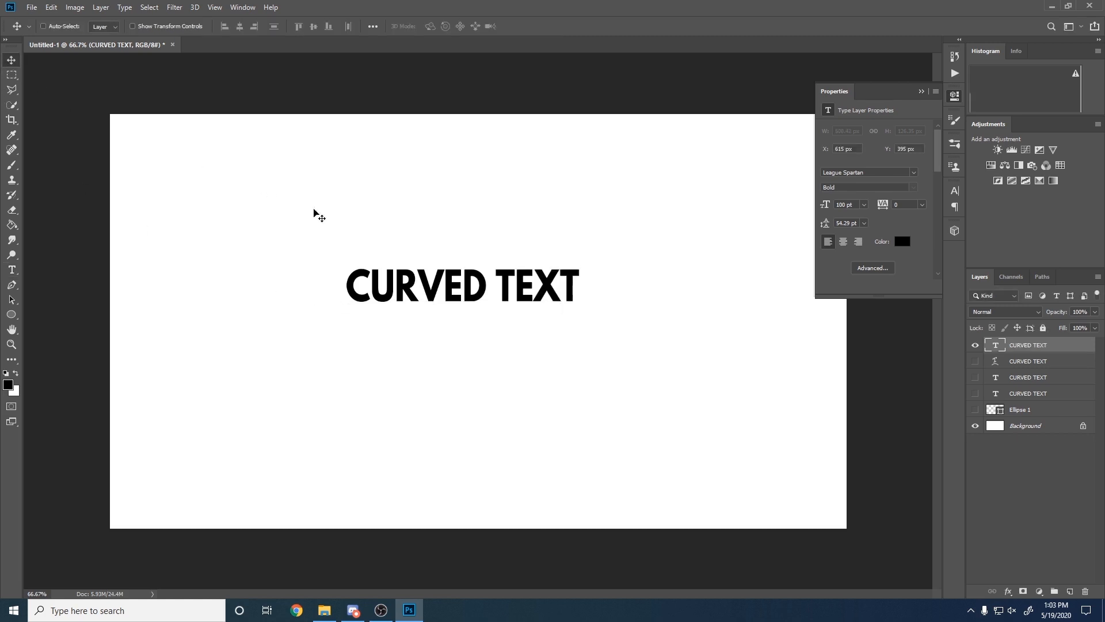
drag(454, 282, 446, 333)
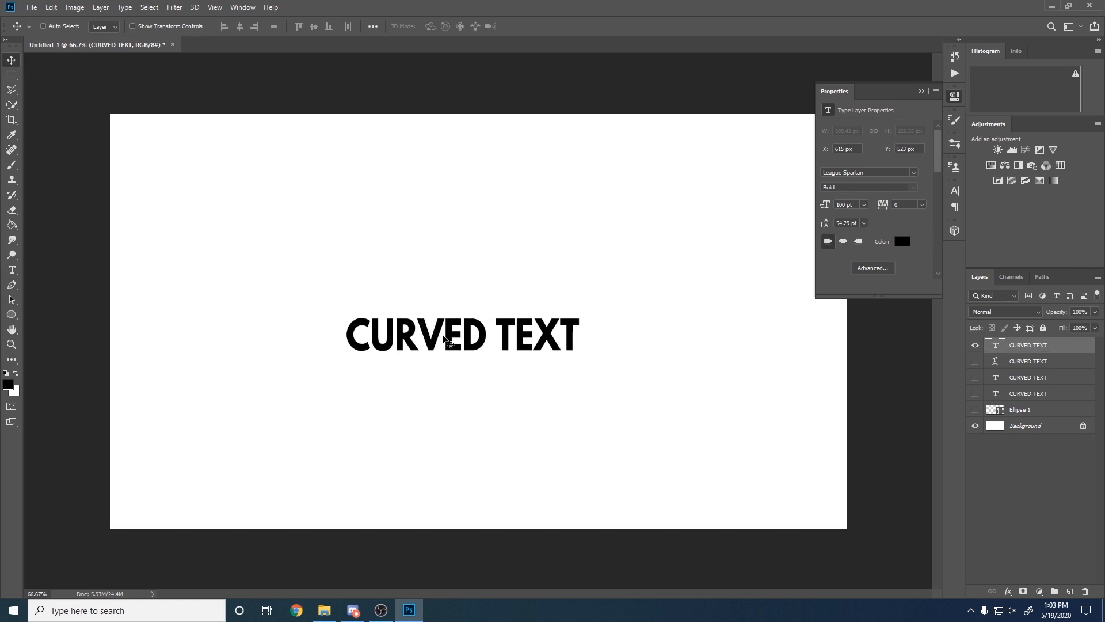
Step: Warp the new CURVED TEXT layer with the Arc style from Free Transform and bend it downward to about -50%
key(ctrl+t)
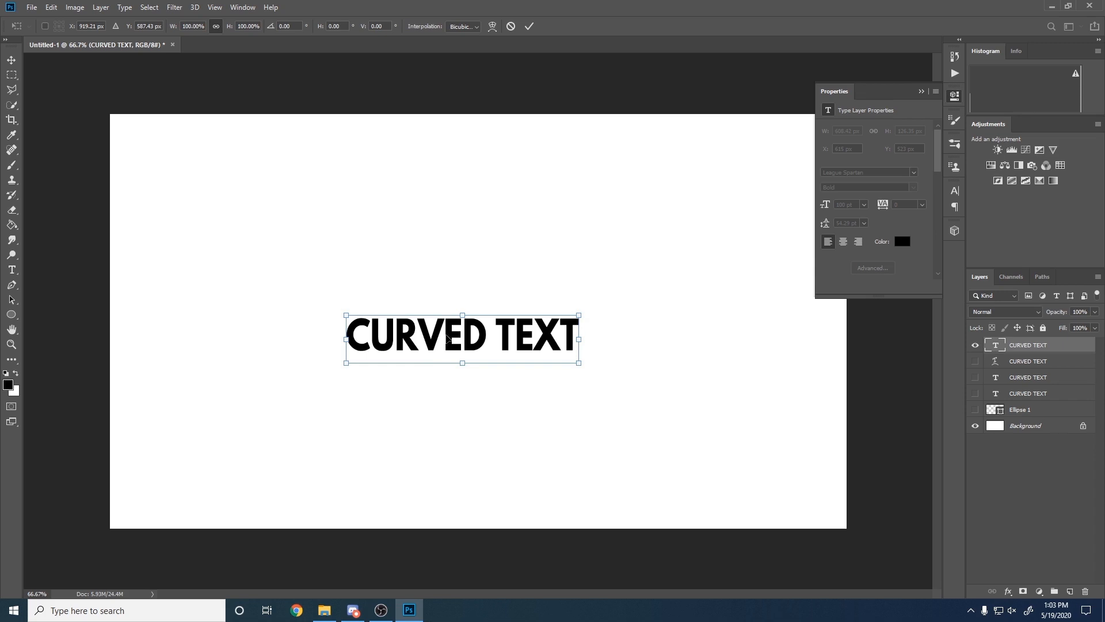
right_click(448, 337)
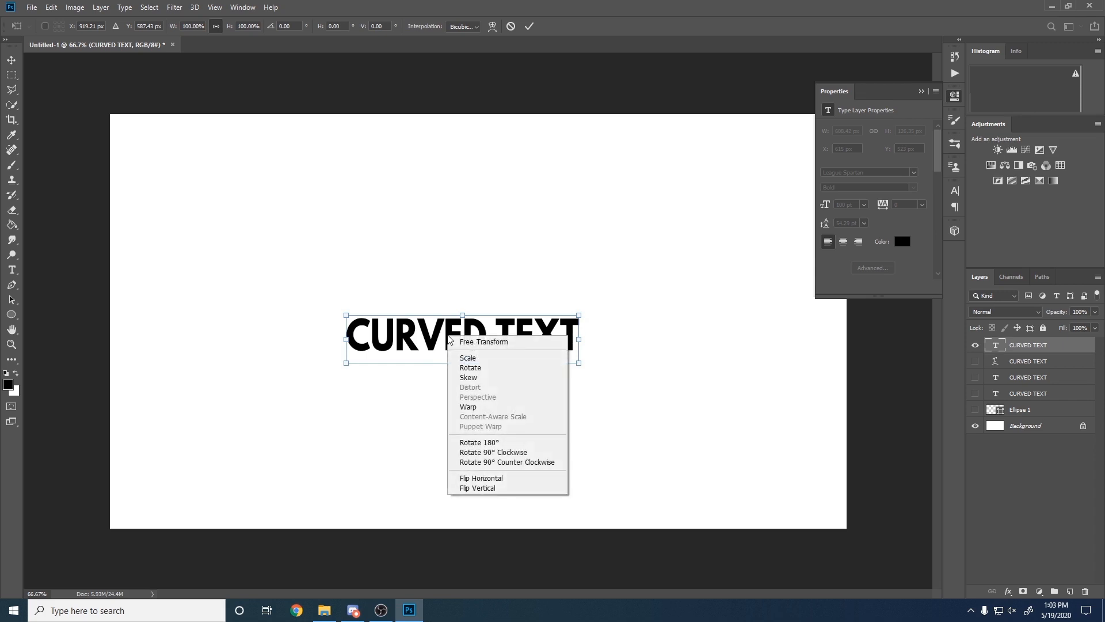
click(471, 407)
click(131, 26)
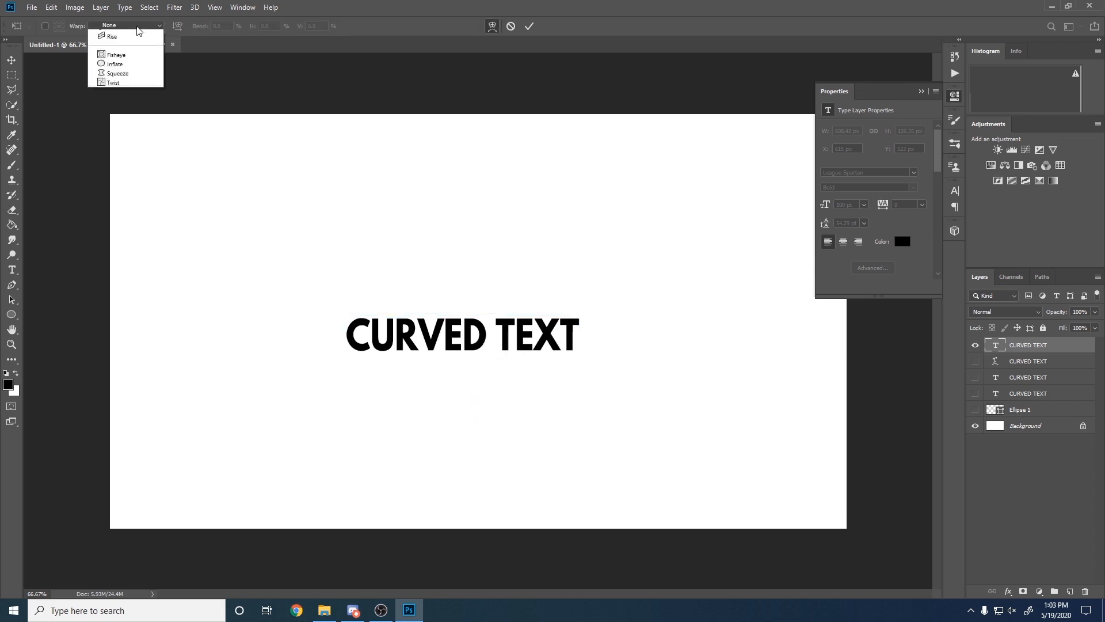
click(122, 72)
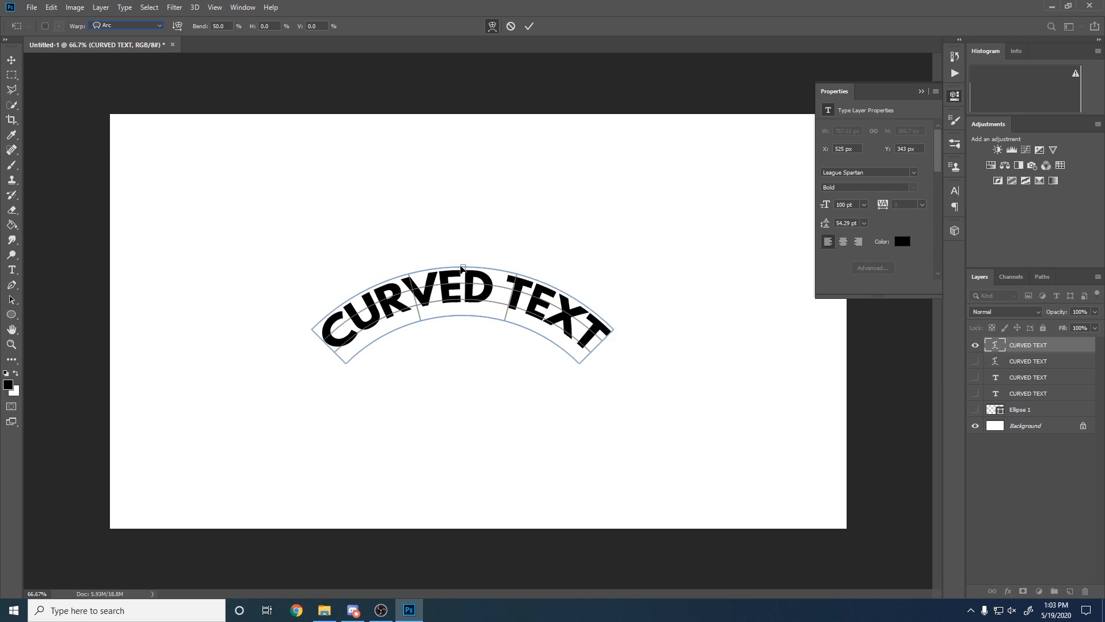
drag(463, 268, 470, 366)
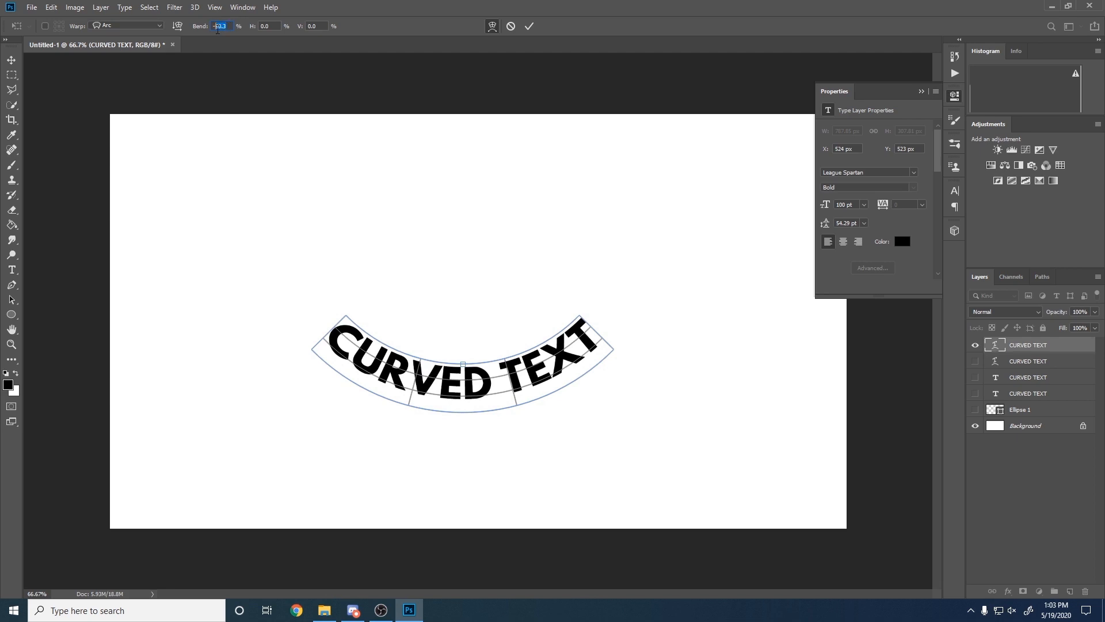
Step: Set the Arc warp bend to -50%, commit it, and show the earlier arc-warped CURVED TEXT layer as well
click(223, 29)
text(-50)
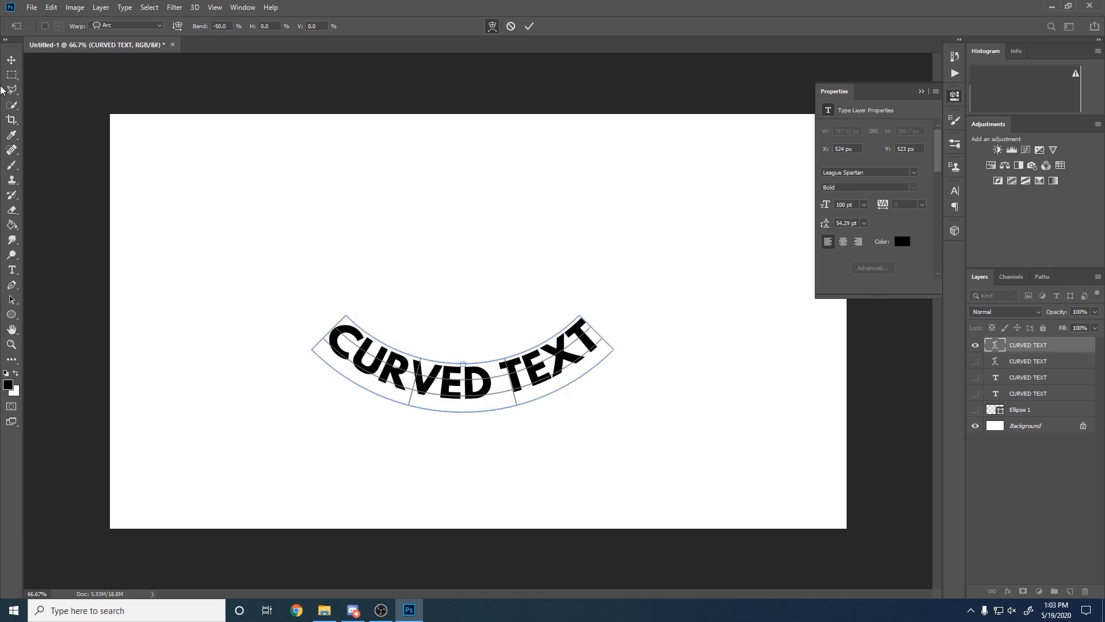
click(11, 60)
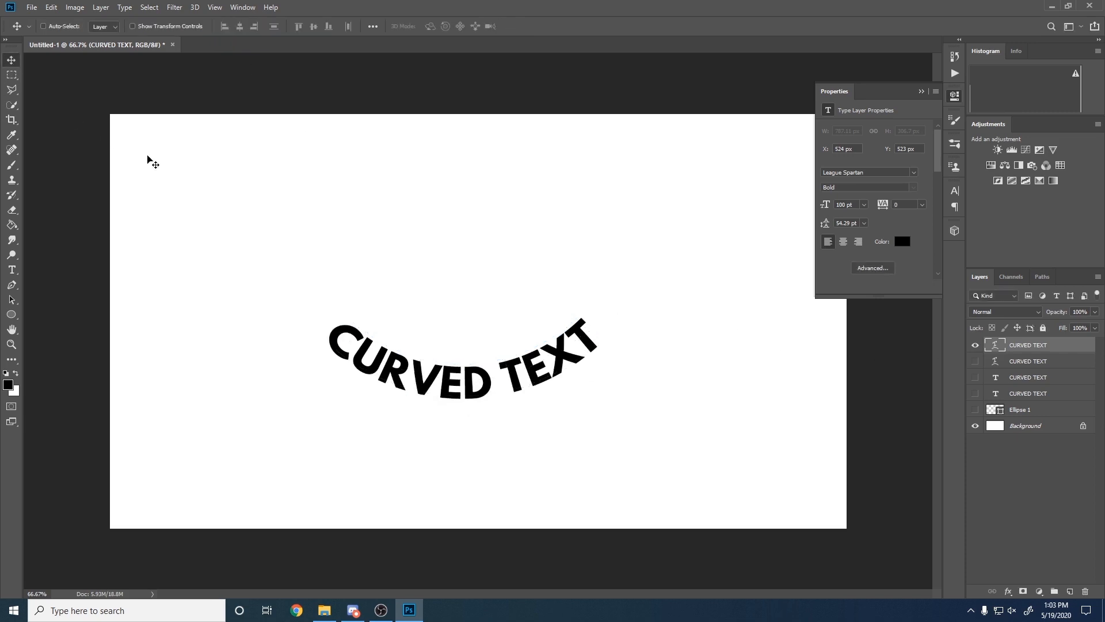
click(976, 361)
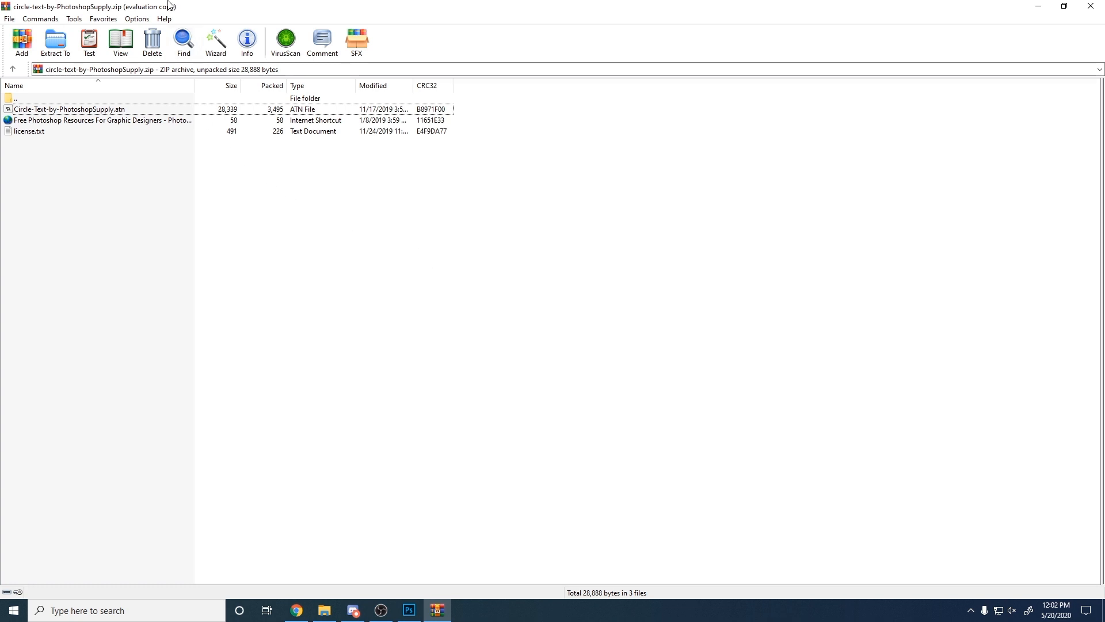
Step: Pick Circle-Text-by-PhotoshopSupply.atn in the zip archive, switch to Photoshop and display its list of actions
click(133, 113)
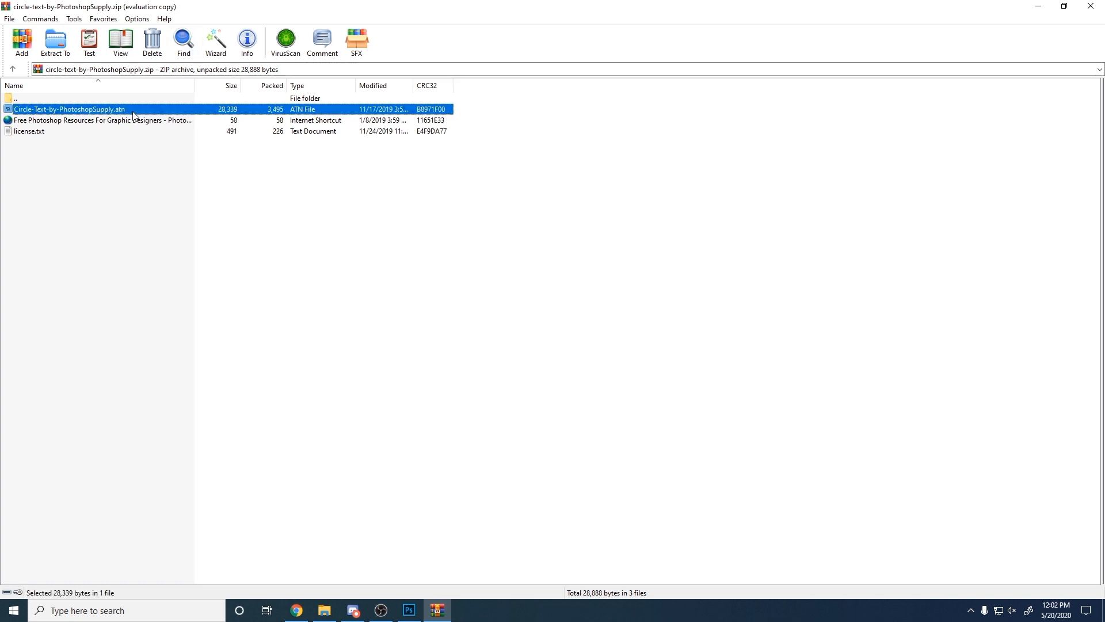
click(409, 610)
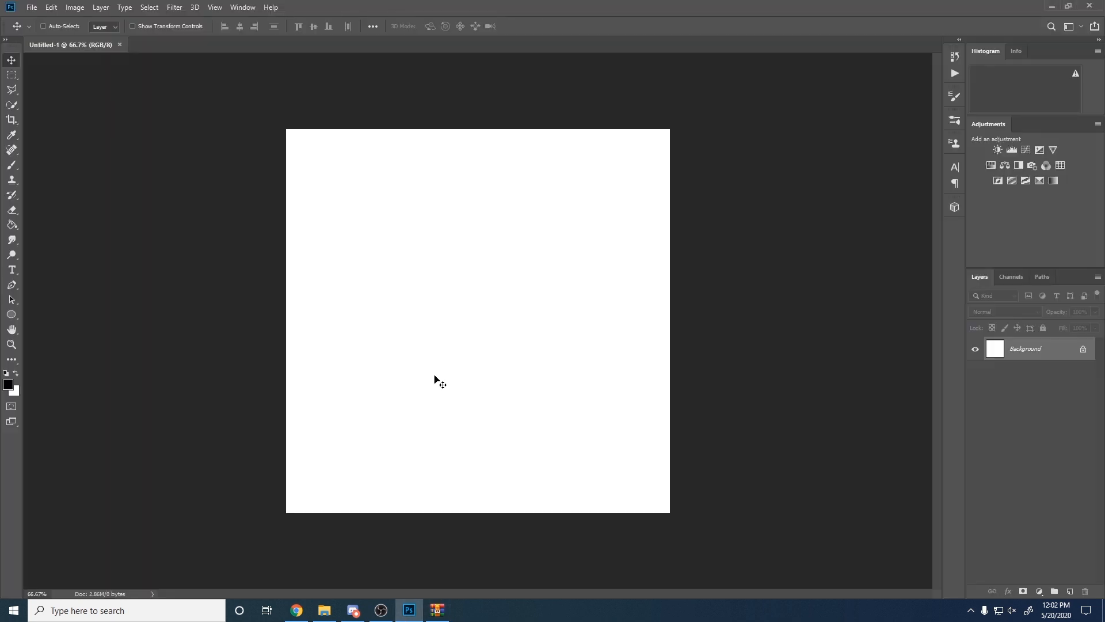
click(249, 6)
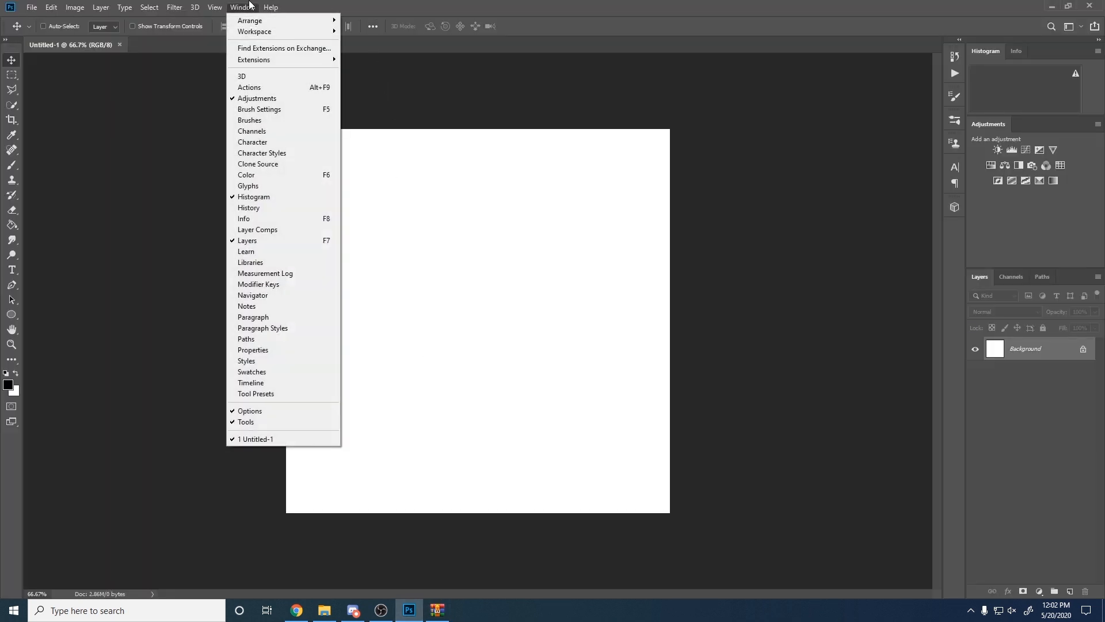
click(262, 88)
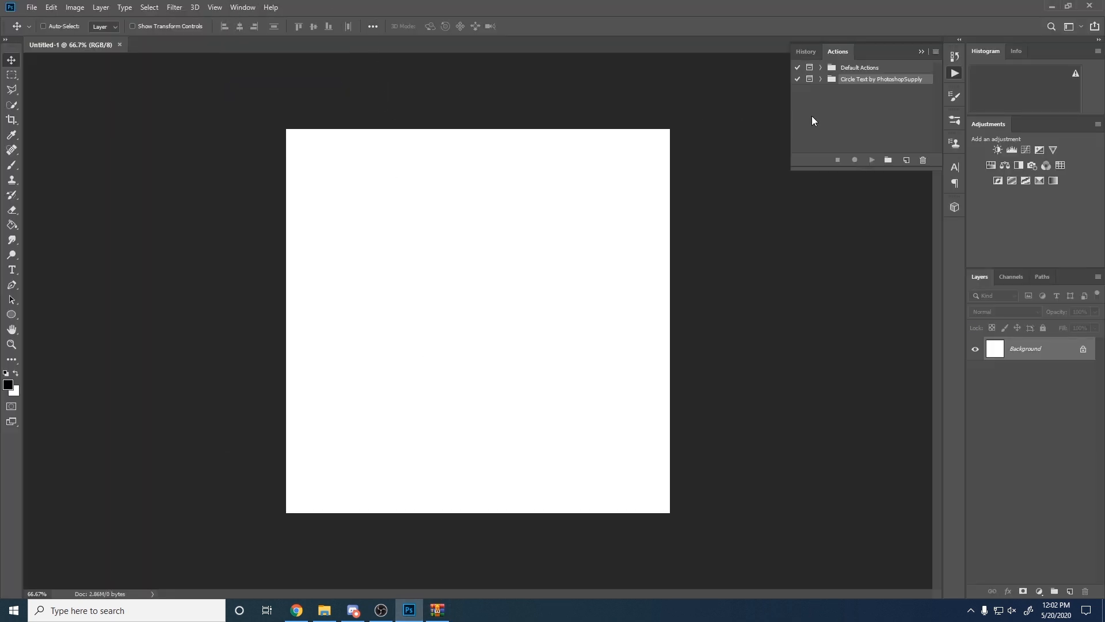
click(841, 106)
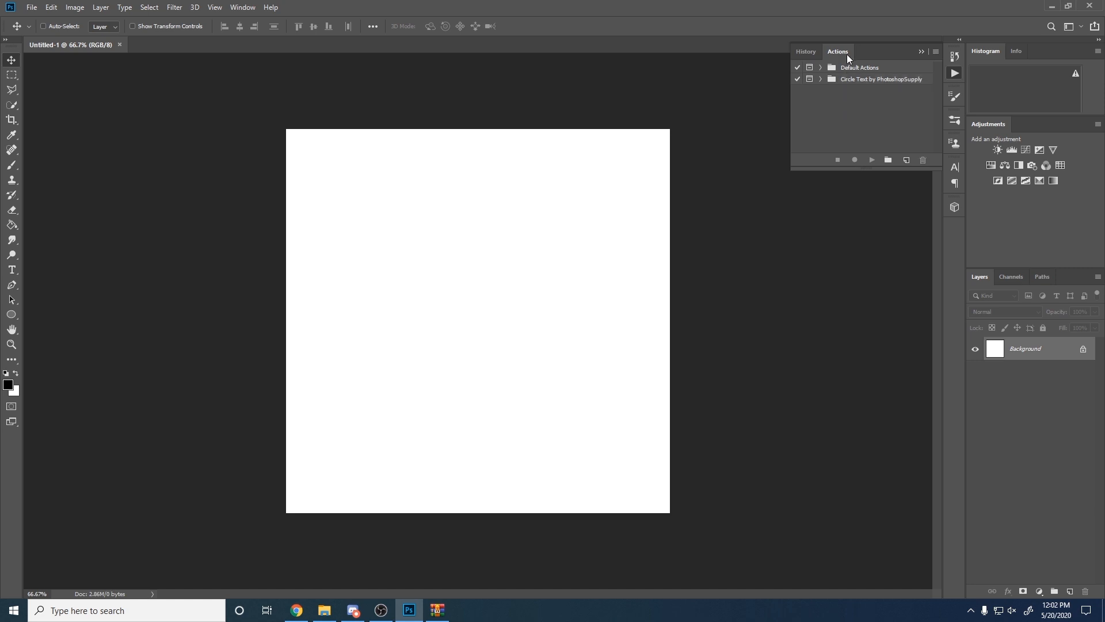
Step: Expand the Circle Text by PhotoshopSupply set, play its action of the same name and dismiss the closing message
click(855, 82)
click(822, 82)
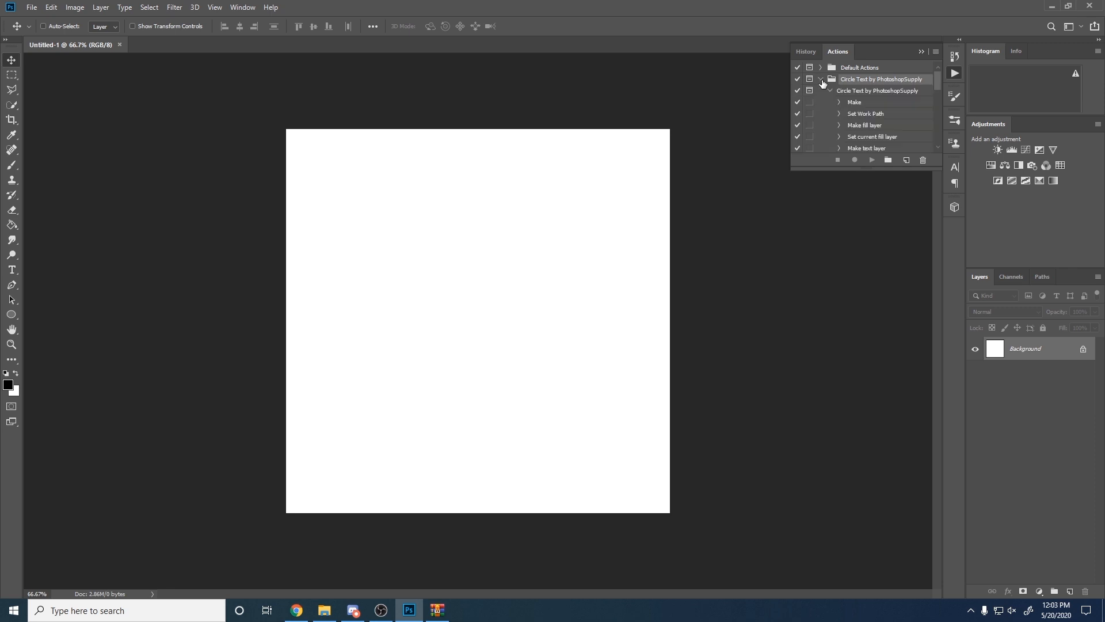
click(866, 92)
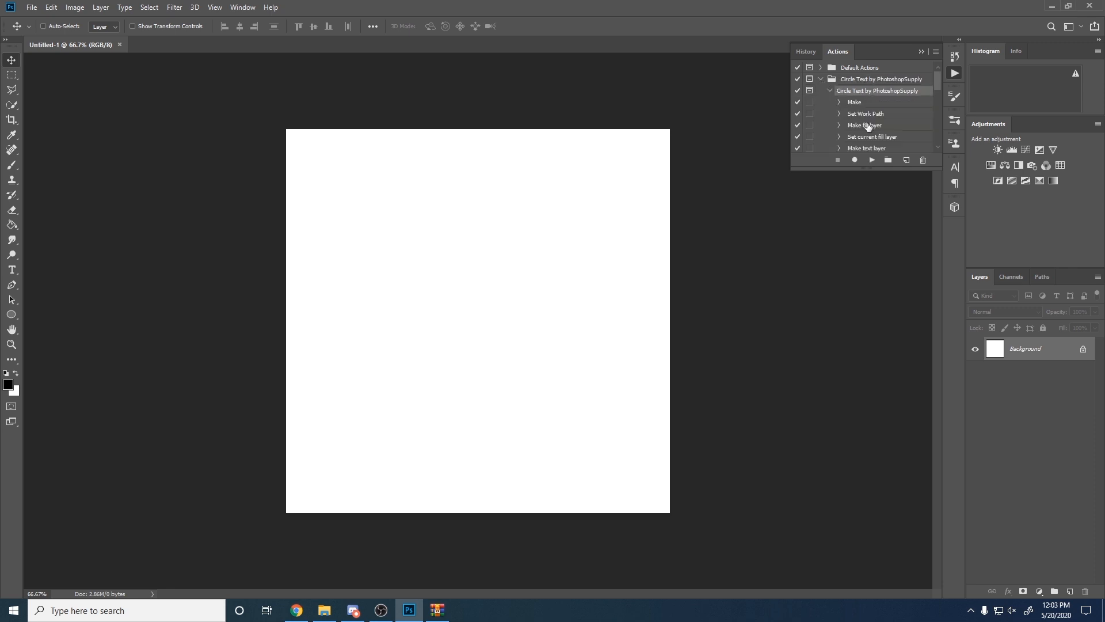
click(873, 160)
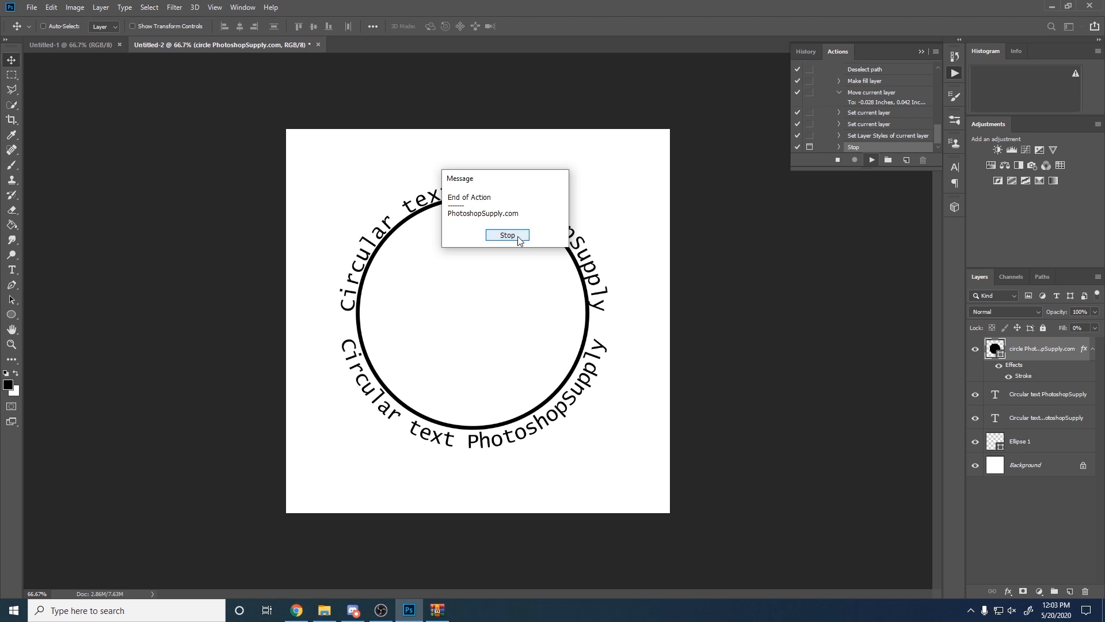
click(508, 235)
Step: Replace the text along the lower half of the circle with My text and commit the edit
double_click(995, 395)
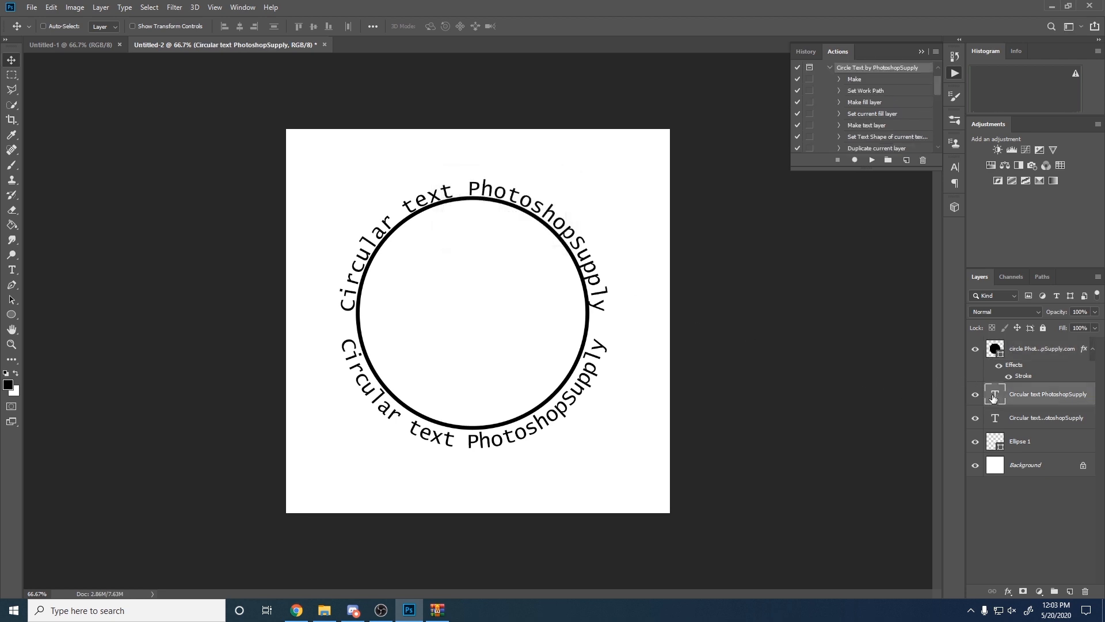
text(My text)
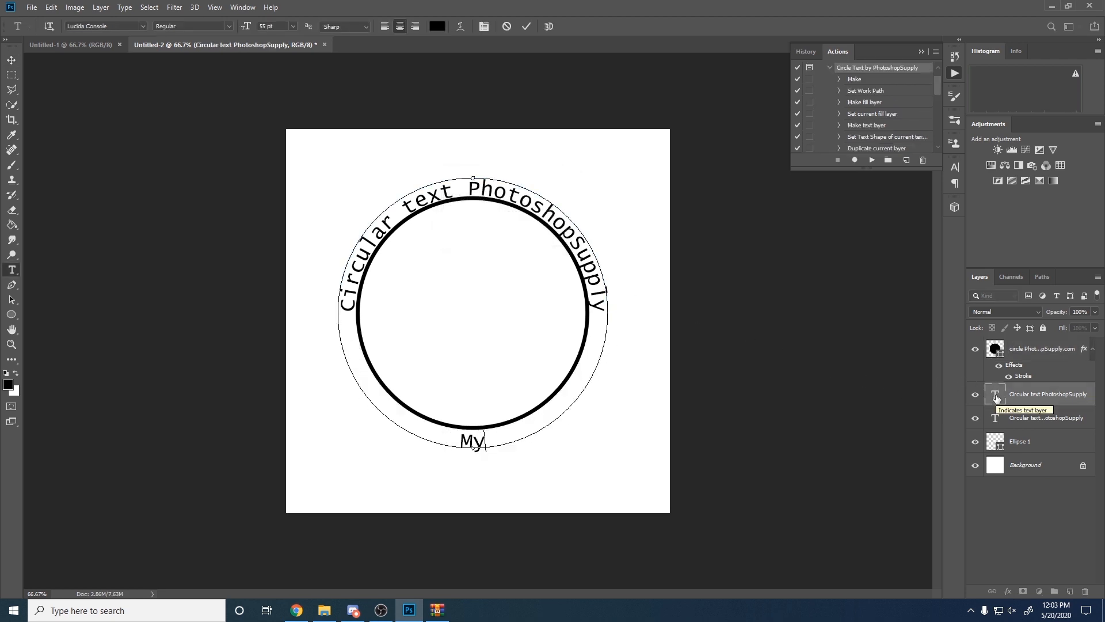
click(11, 59)
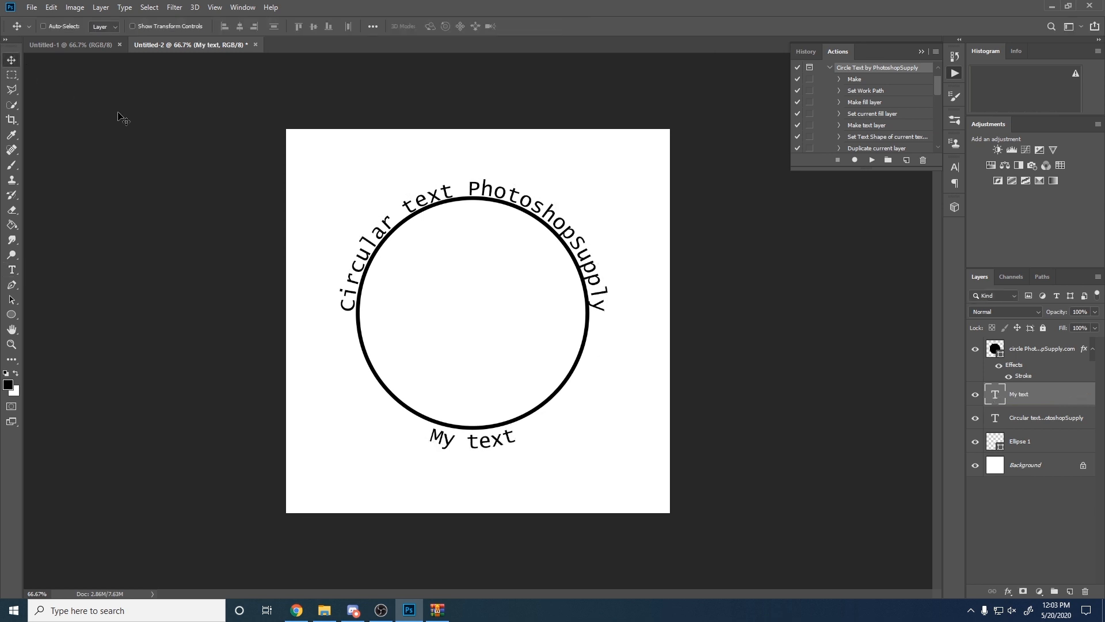